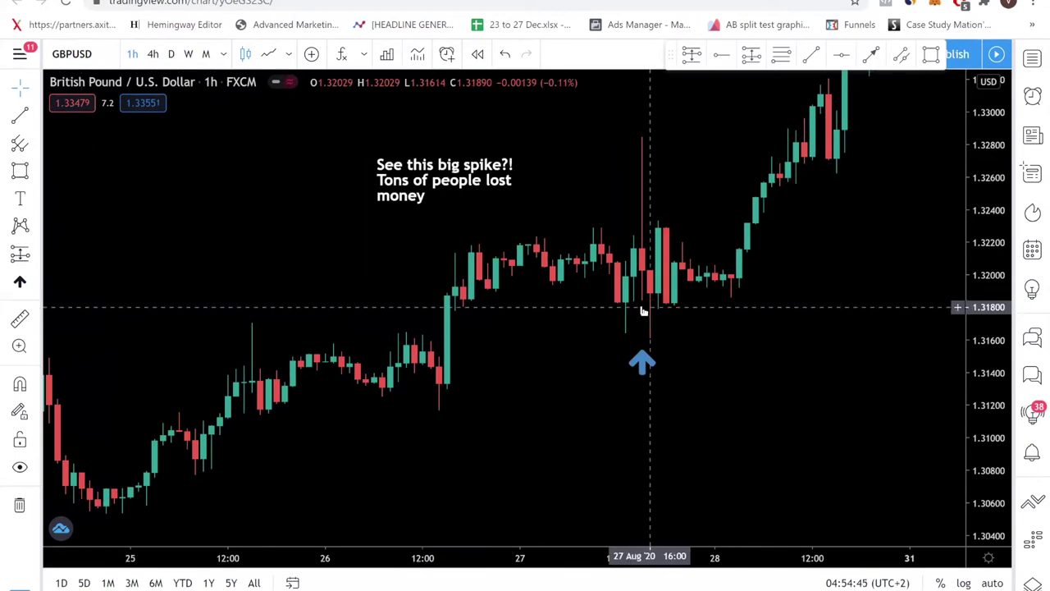
- Move the blue up arrow so it sits just beneath the spike candle's low
click(645, 357)
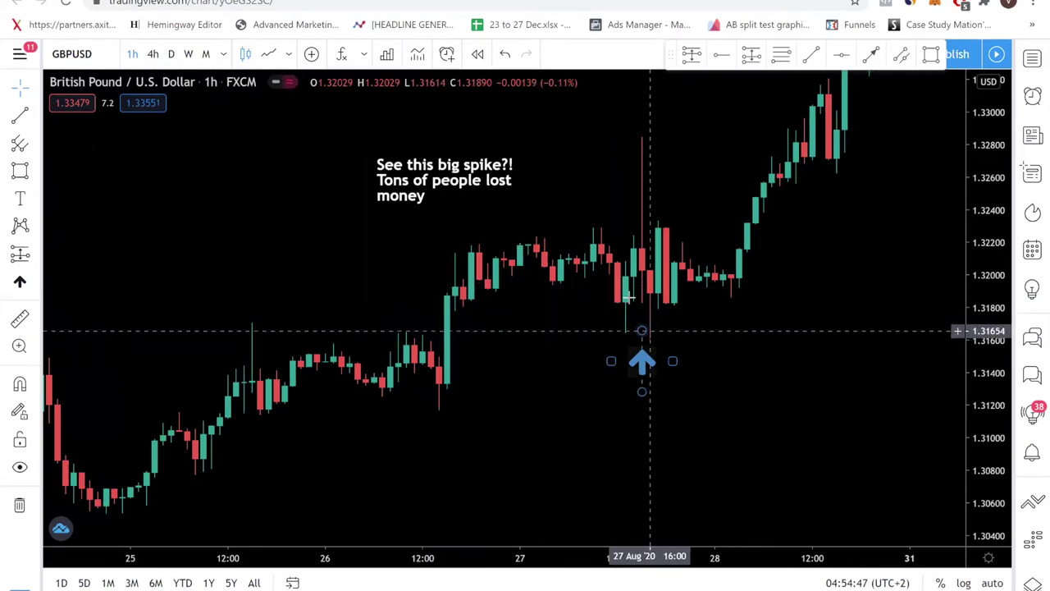
mouse_move(657, 372)
mouse_down()
mouse_move(644, 368)
mouse_move(639, 334)
mouse_move(649, 327)
mouse_up()
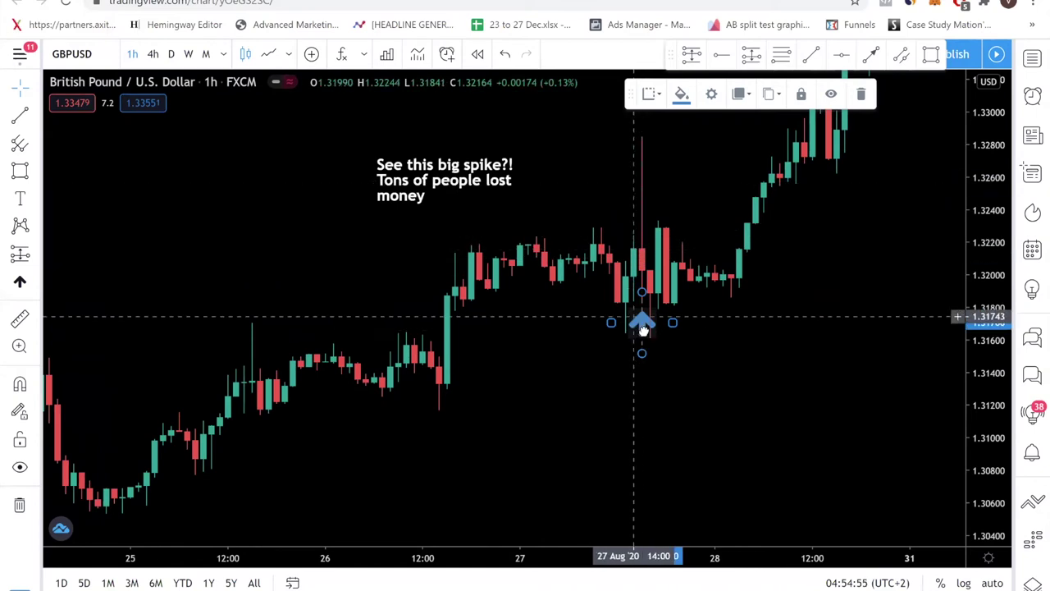
drag(638, 321, 635, 326)
click(776, 249)
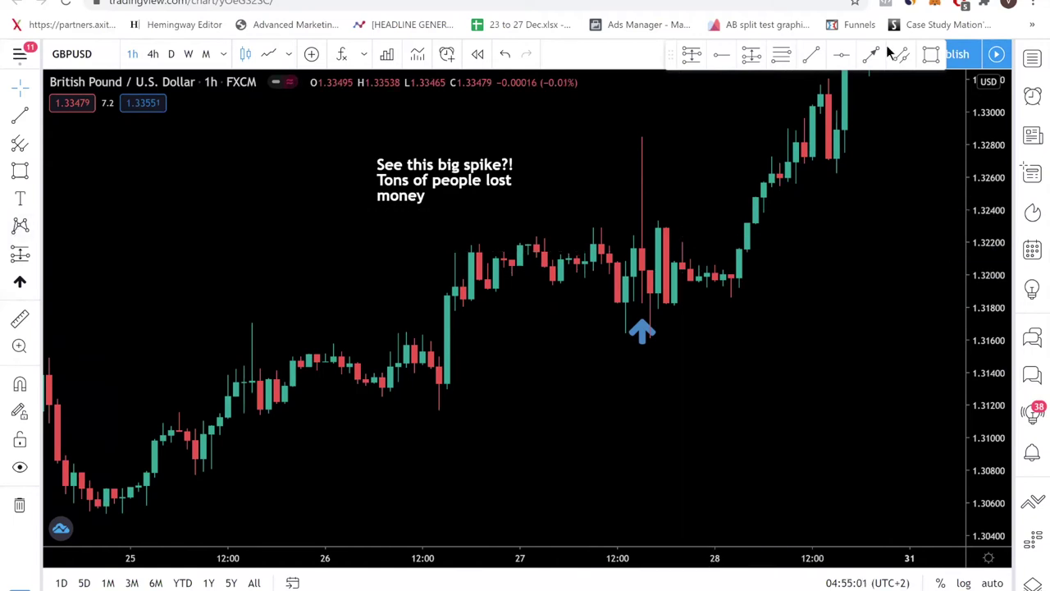
- Draw two orange arrows: up from the pre-spike low to the spike high, then back down to the low
click(871, 54)
click(609, 308)
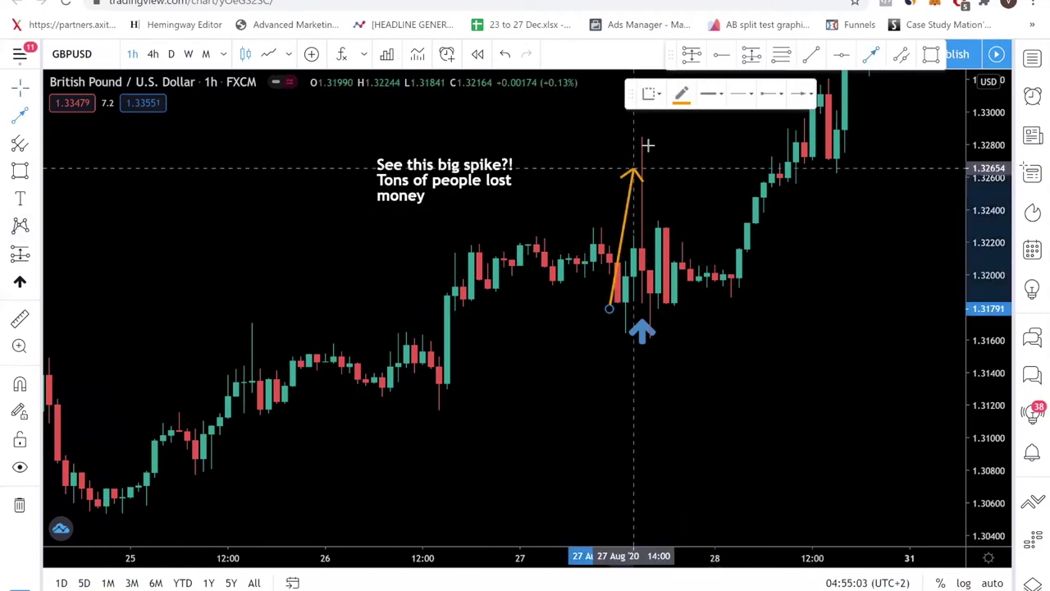
click(625, 157)
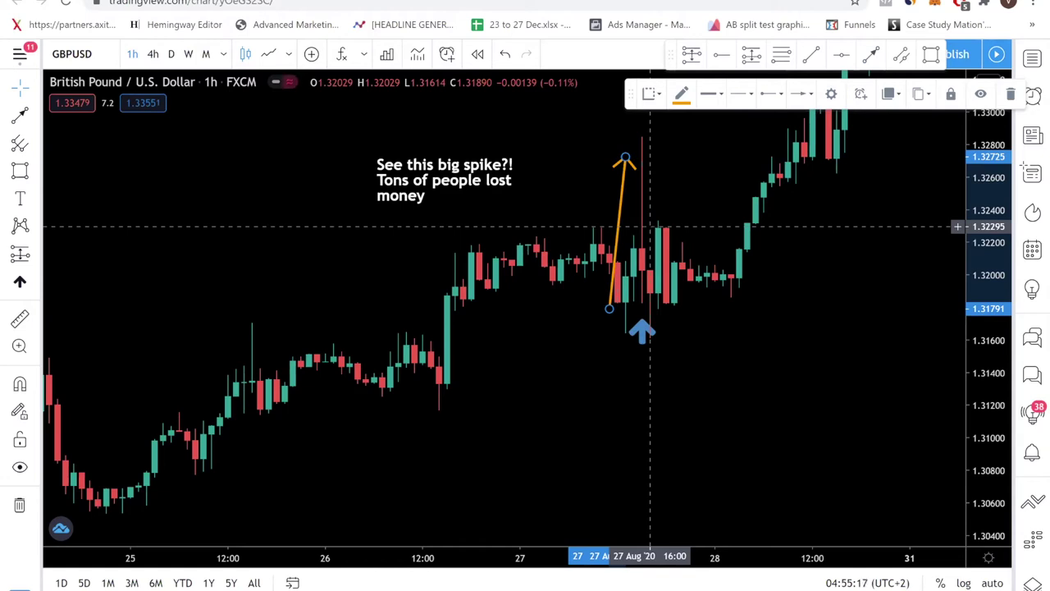
click(871, 53)
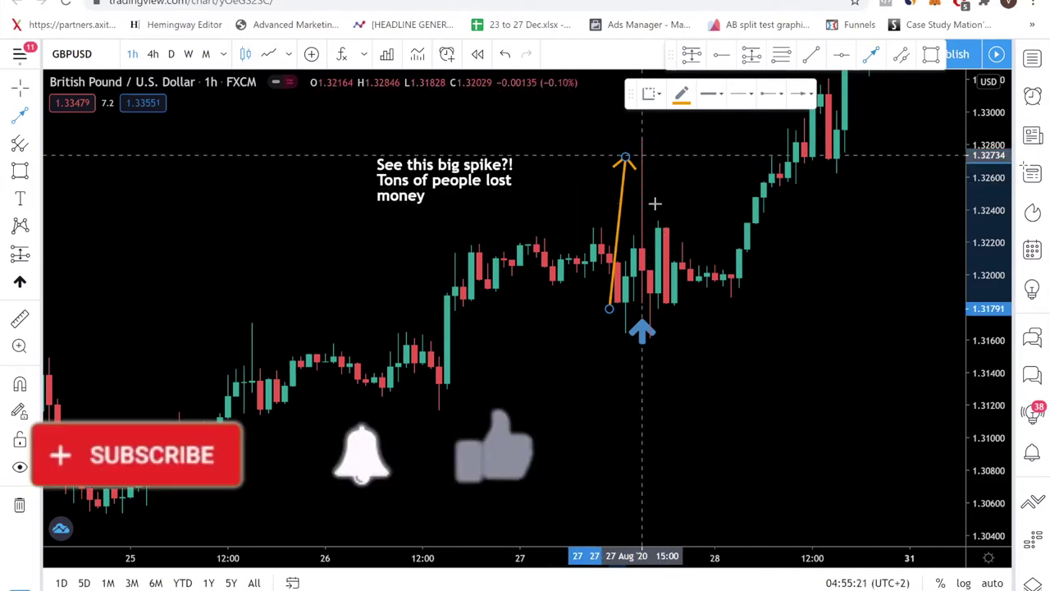
click(642, 156)
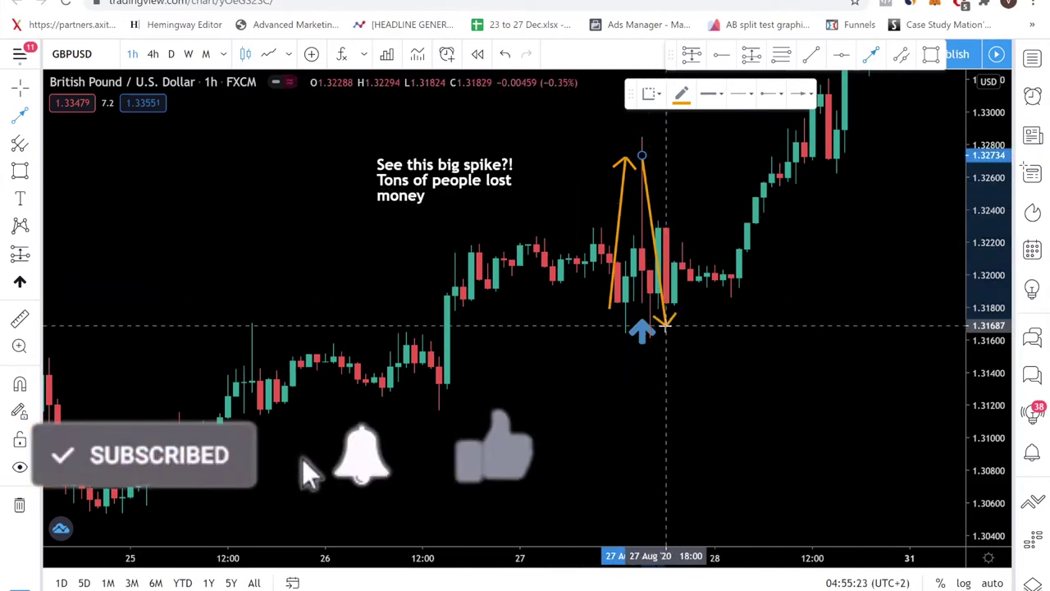
click(663, 331)
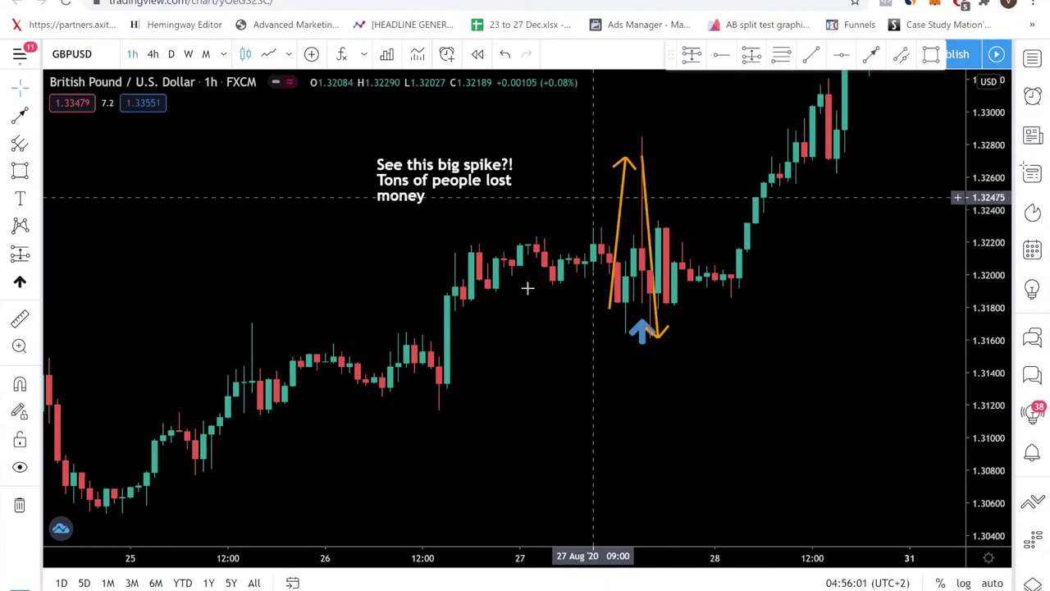
- Draw a teal rectangle boxing the top of the spike above the orange arrows
click(19, 170)
click(35, 170)
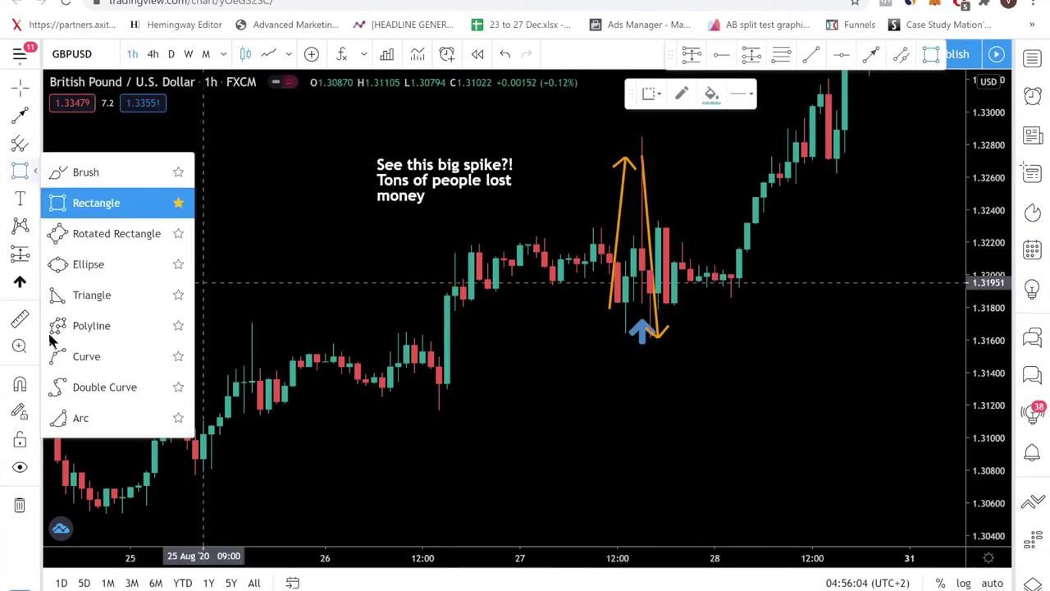
click(102, 207)
click(609, 223)
click(698, 138)
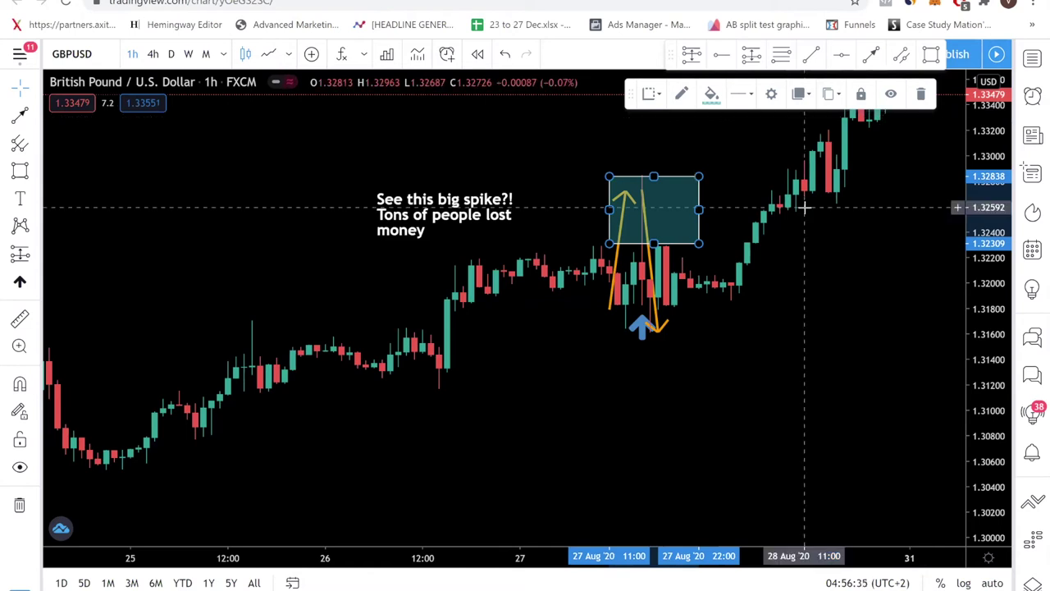
right_click(613, 152)
- Remove all drawings and place a blue up arrow mark under the spike candle
click(688, 413)
scroll(710, 356, up, 2)
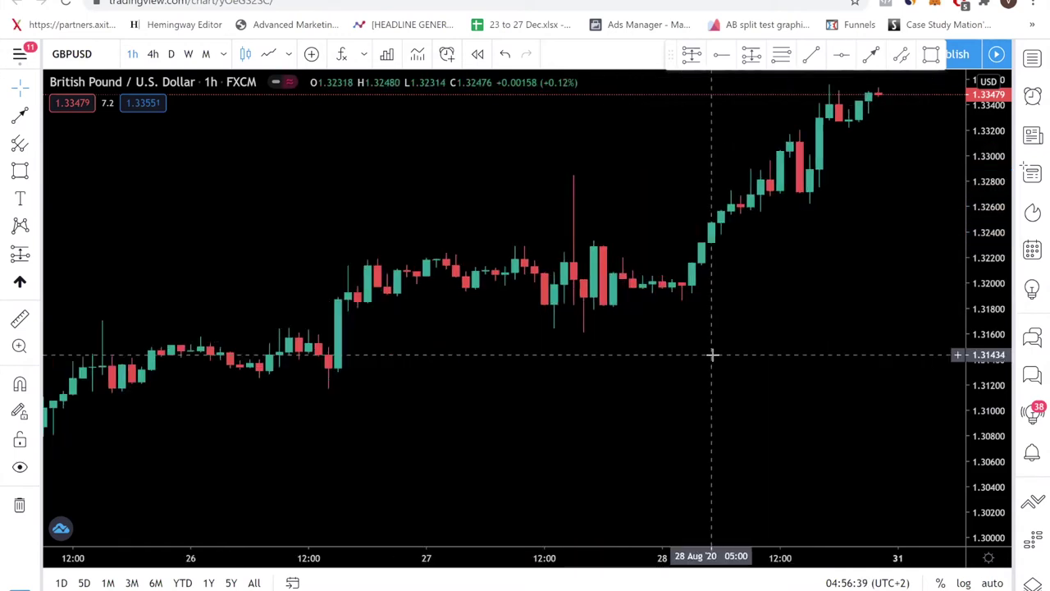
scroll(860, 290, left, 1)
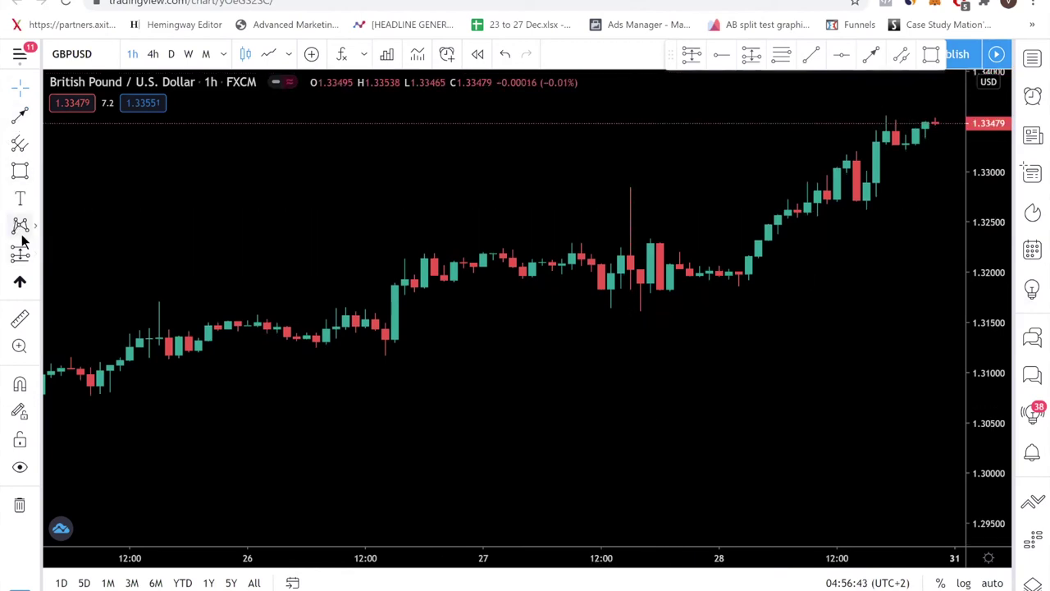
click(20, 283)
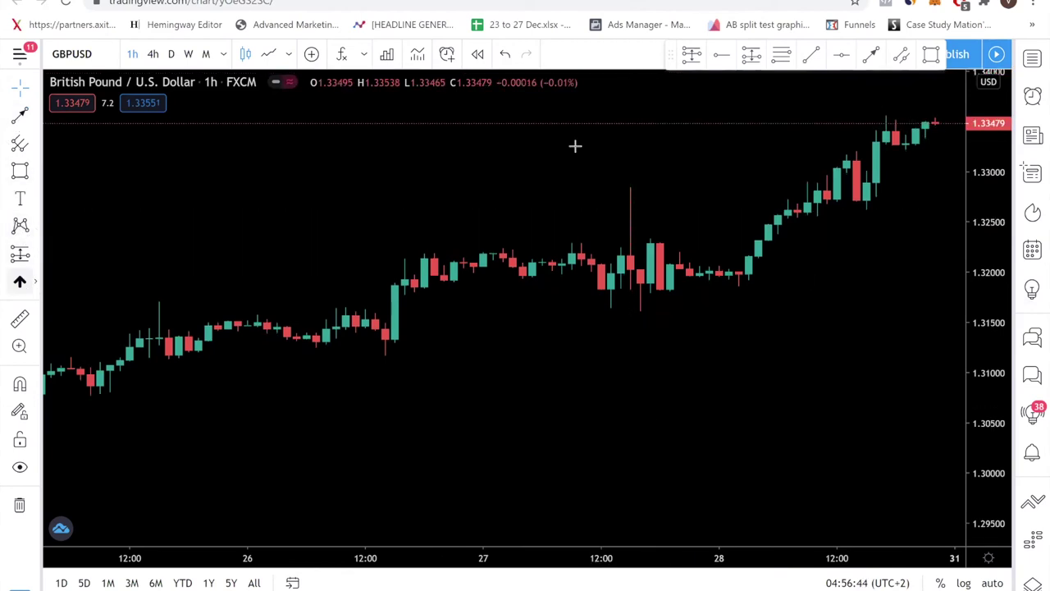
click(630, 302)
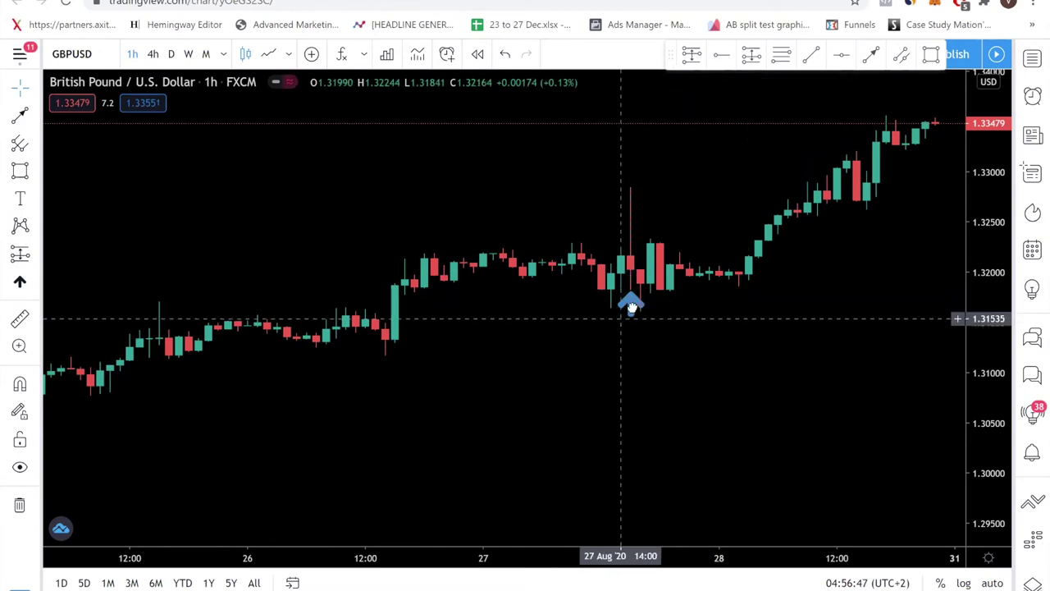
click(680, 189)
- Add red dashed horizontal levels at the spike high 1.32850 and low 1.31817
click(721, 54)
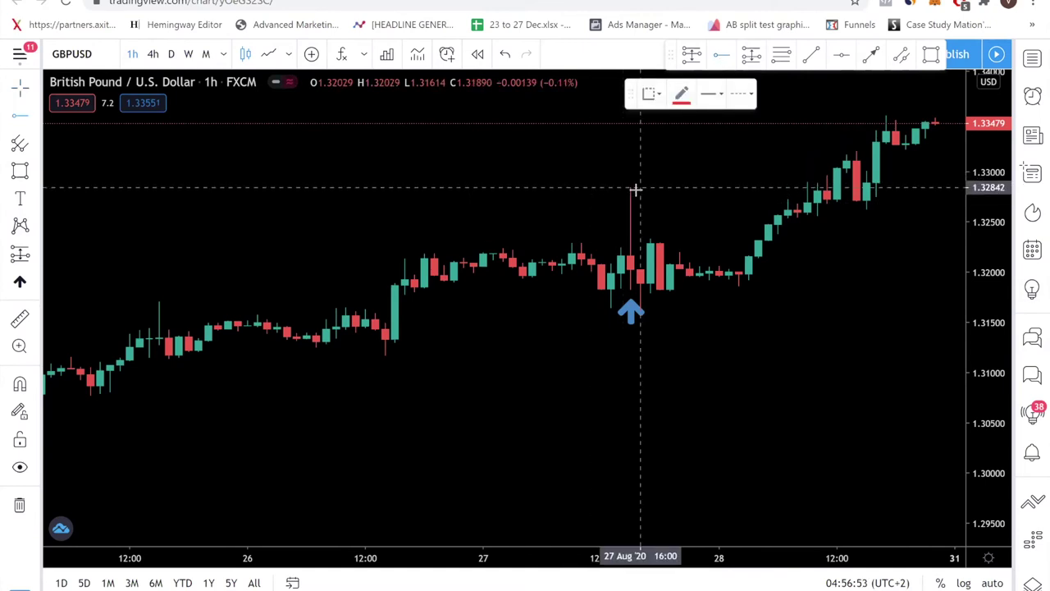
click(630, 186)
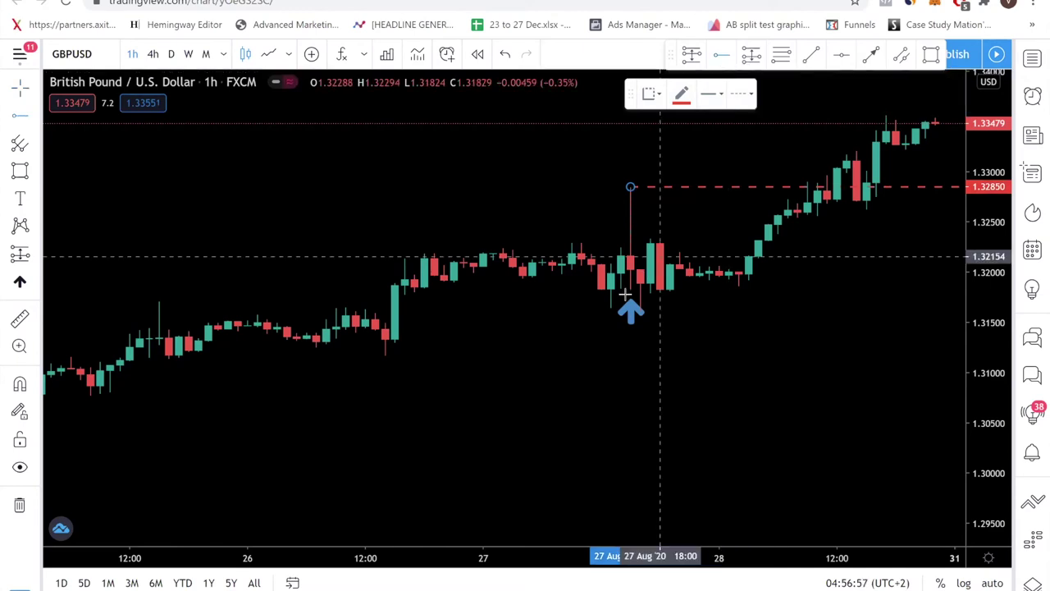
click(627, 291)
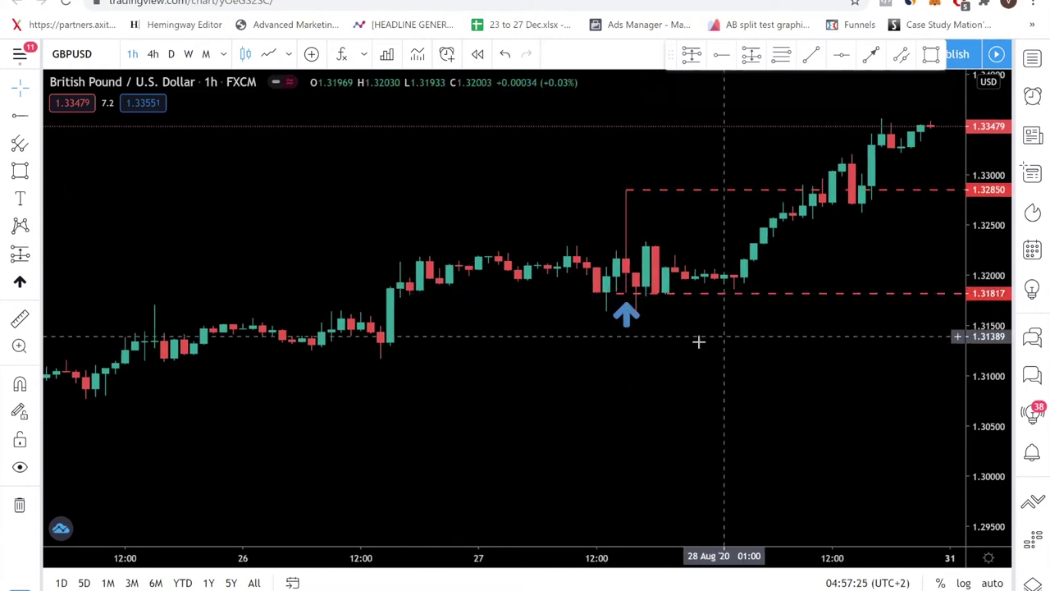
scroll(698, 341, right, 1)
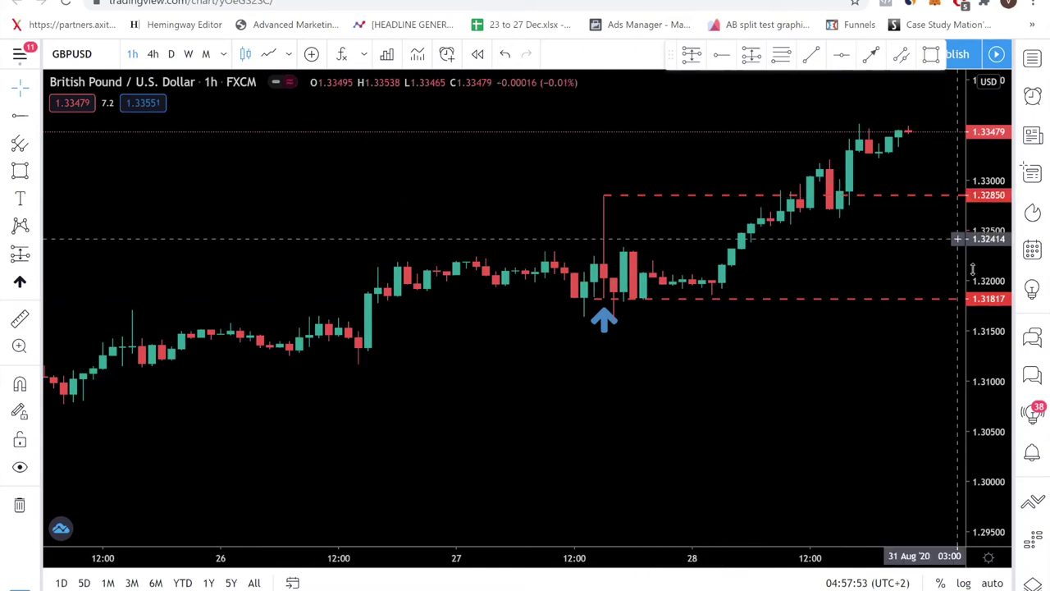
drag(809, 298, 548, 476)
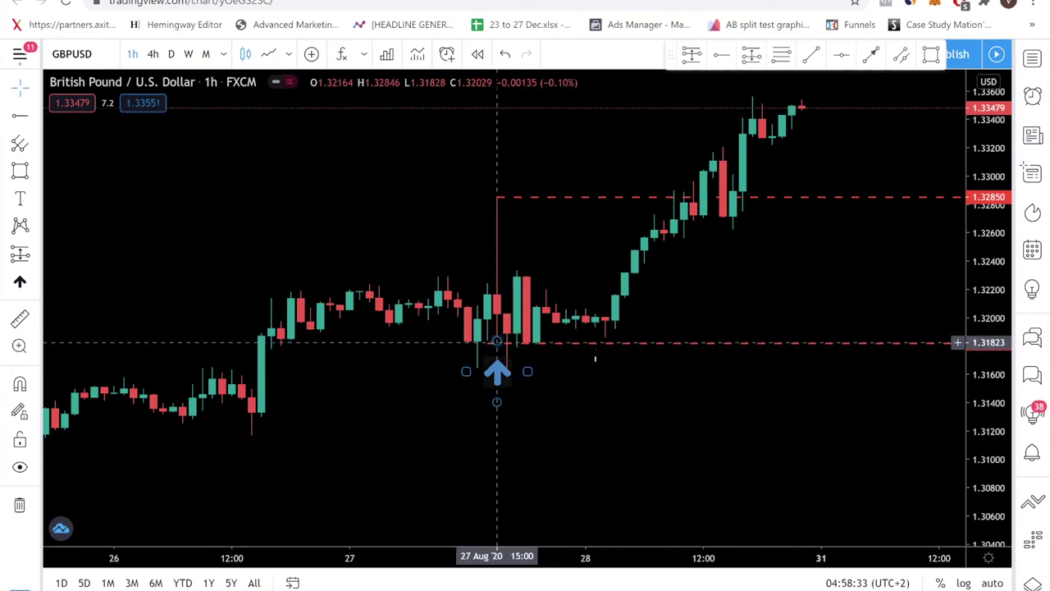
- Pan back to earlier bars and select the red dashed 1.31817 level for removal
right_click(670, 180)
click(734, 156)
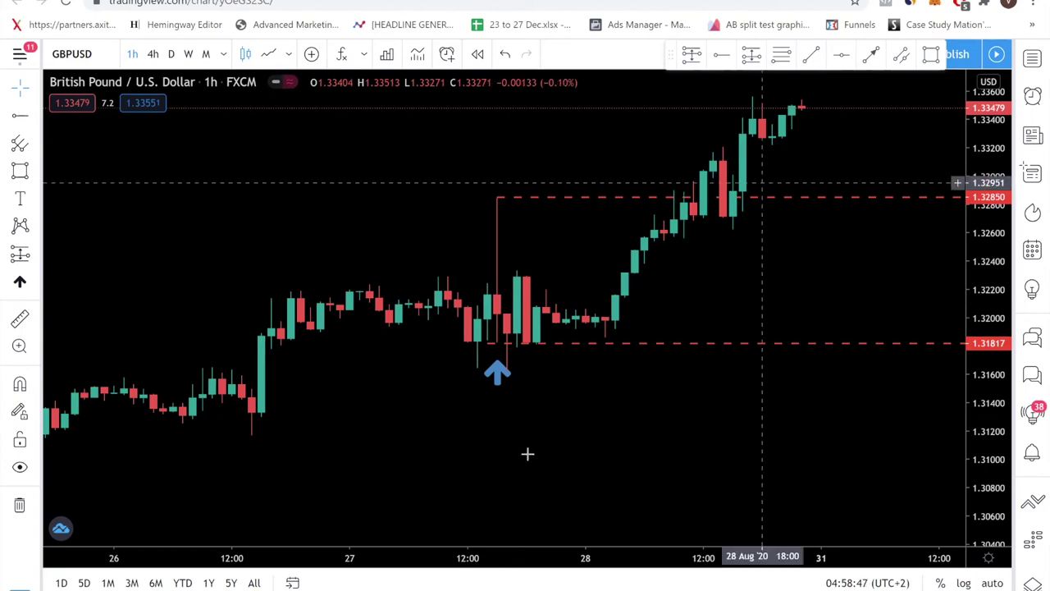
drag(527, 452, 673, 431)
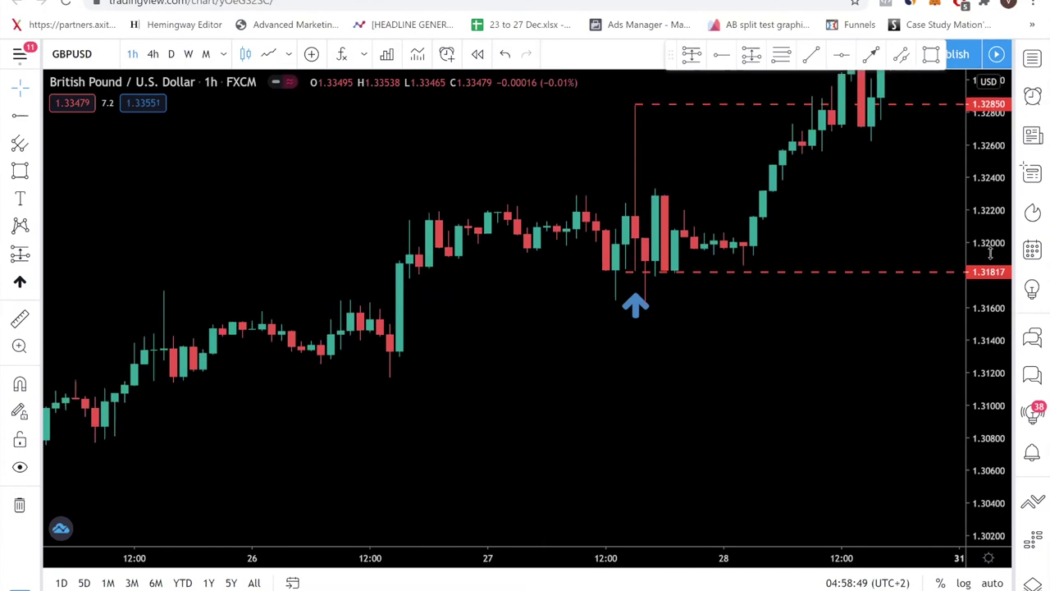
scroll(741, 412, right, 3)
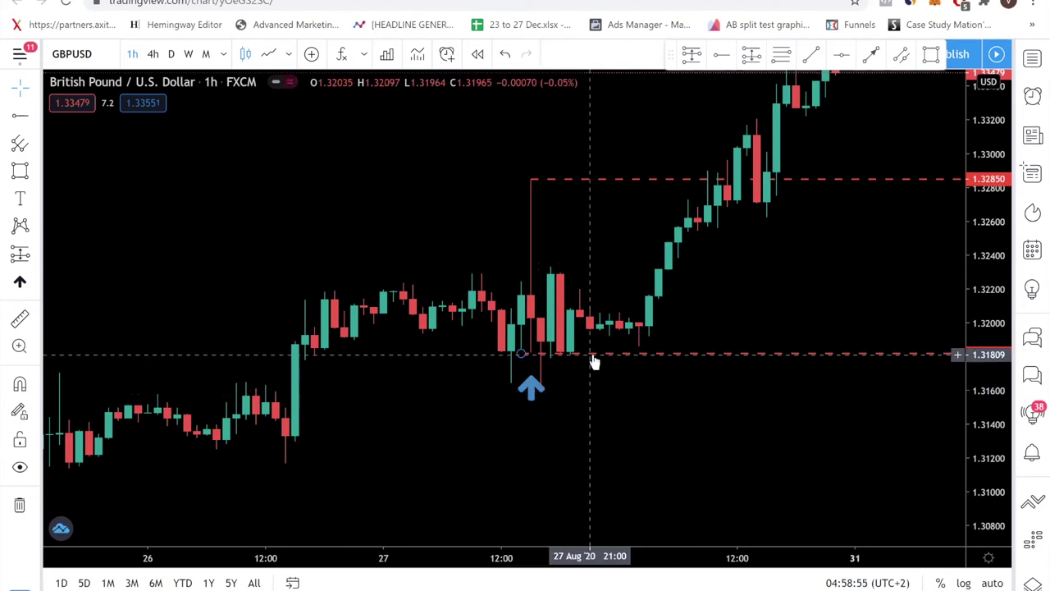
click(594, 360)
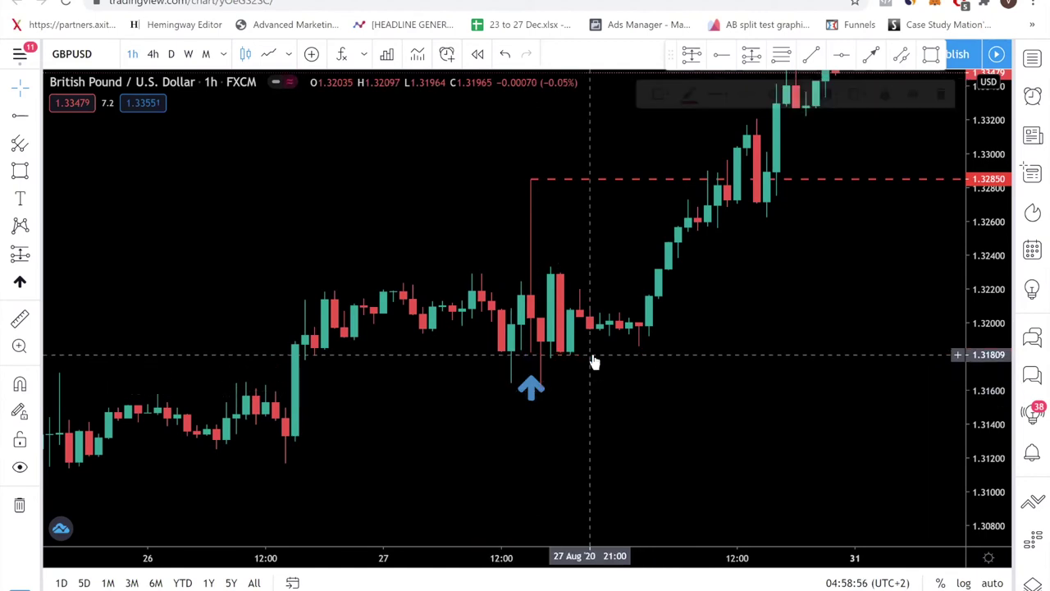
click(567, 182)
key(Delete)
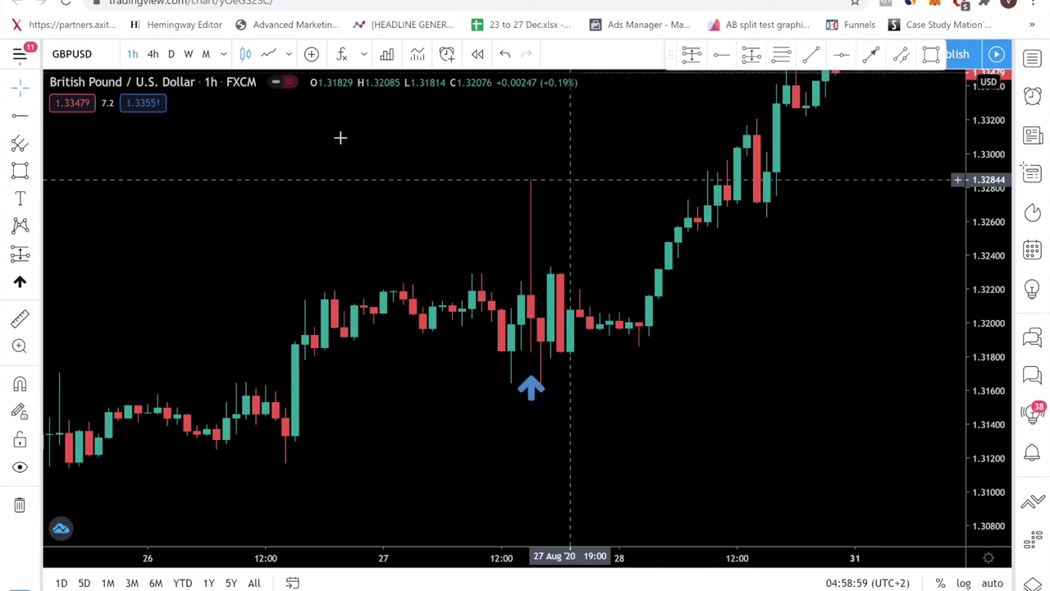
click(872, 58)
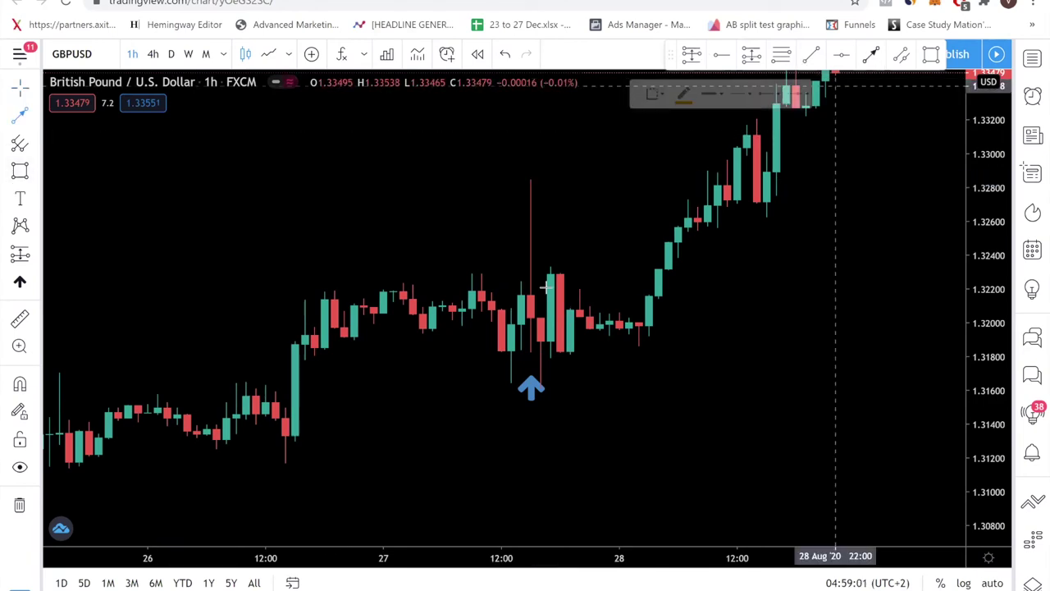
click(491, 335)
click(521, 198)
drag(575, 182, 571, 186)
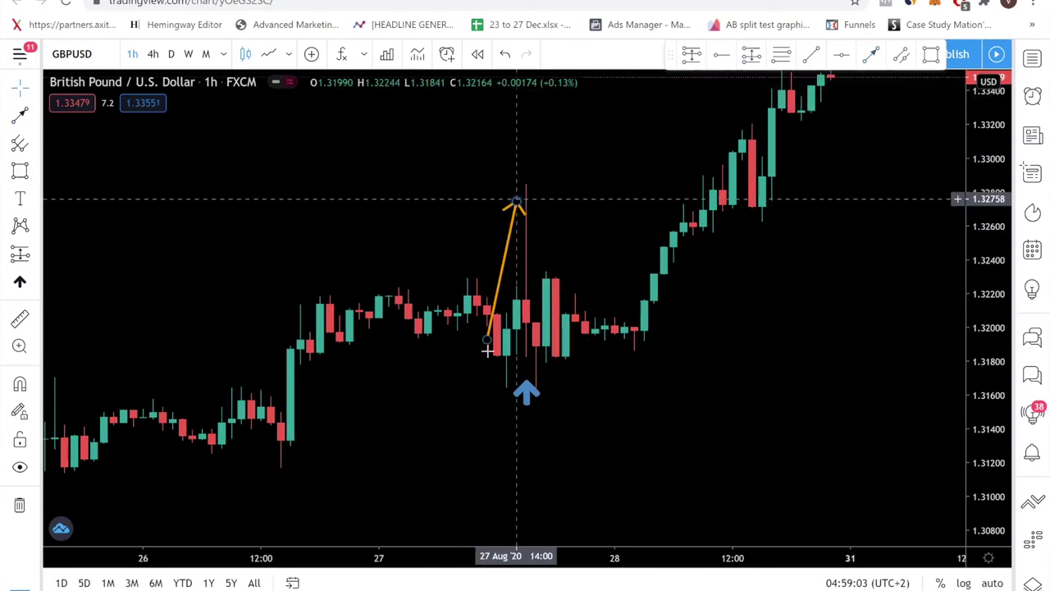
click(518, 371)
click(502, 391)
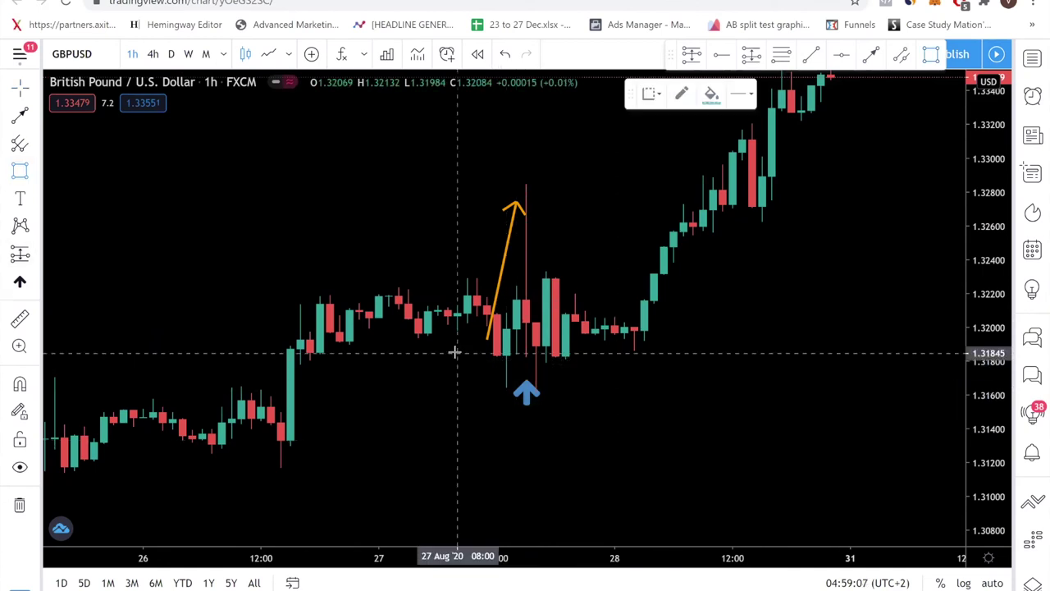
mouse_move(439, 357)
mouse_down()
mouse_move(625, 361)
mouse_move(654, 394)
mouse_up()
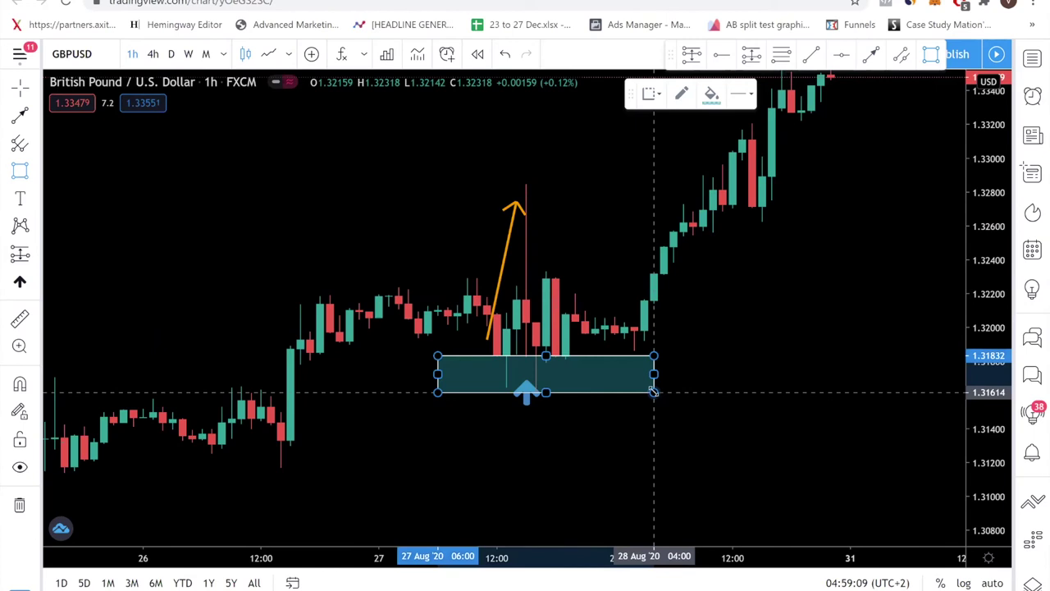
click(696, 340)
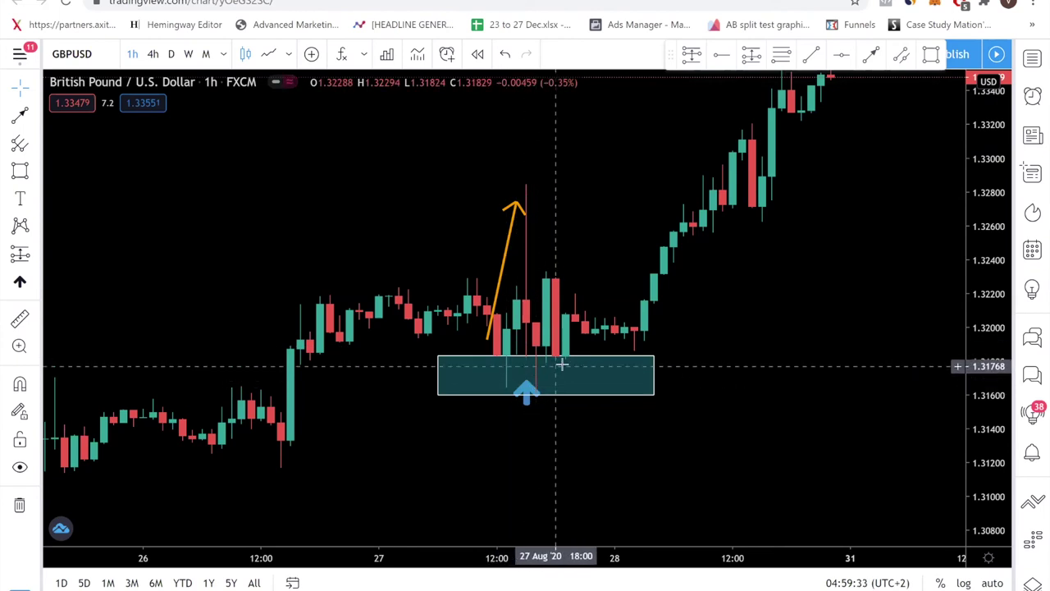
scroll(603, 431, down, 2)
drag(604, 434, 583, 403)
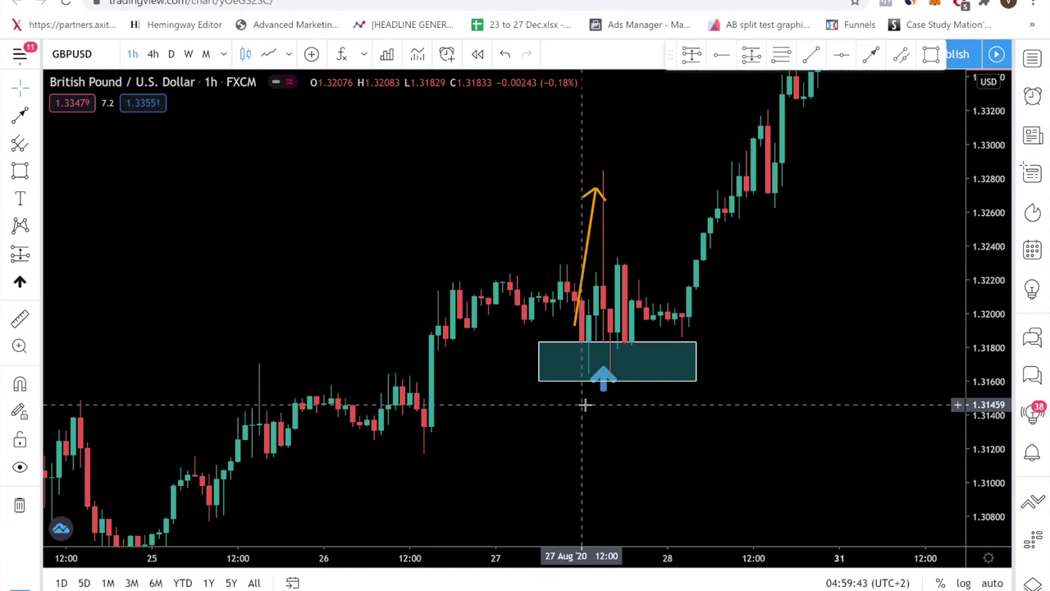
- Switch the chart symbol to XAUUSD and frame the 27 Aug spike
text(XAUUSD)
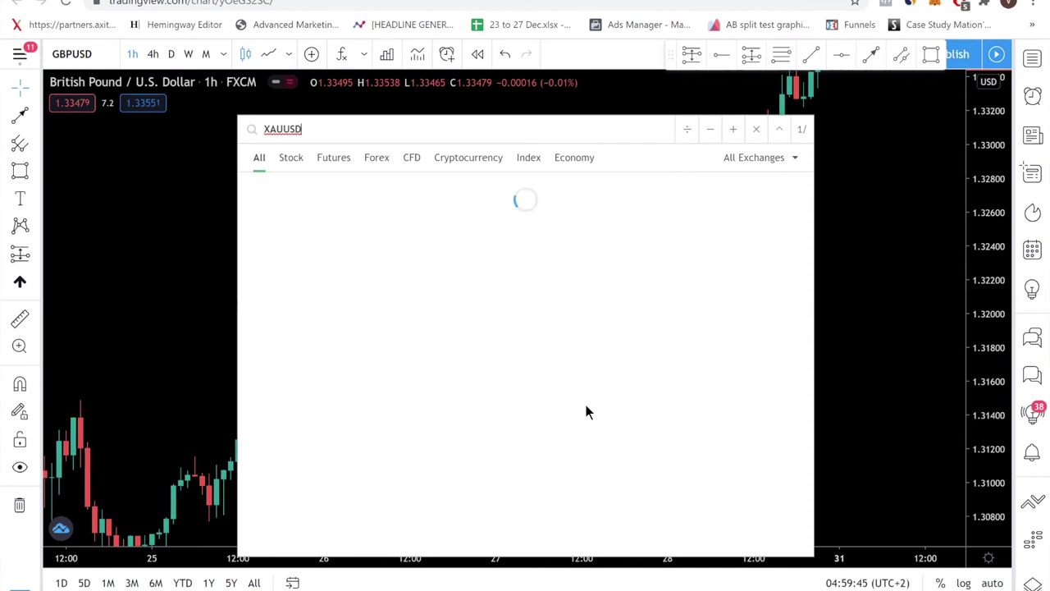
key(Return)
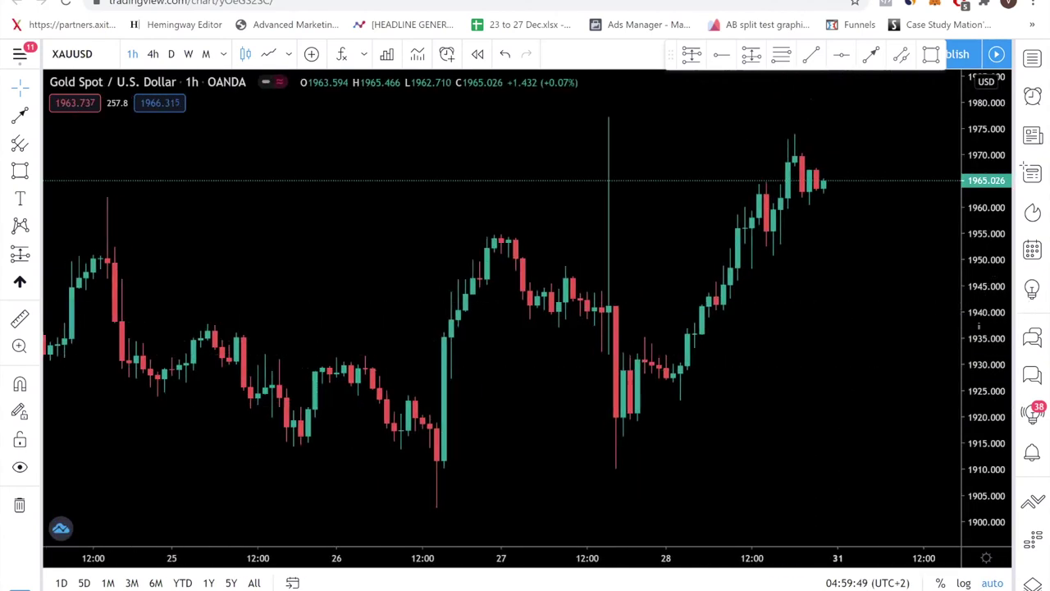
drag(815, 424, 776, 426)
scroll(891, 347, up, 2)
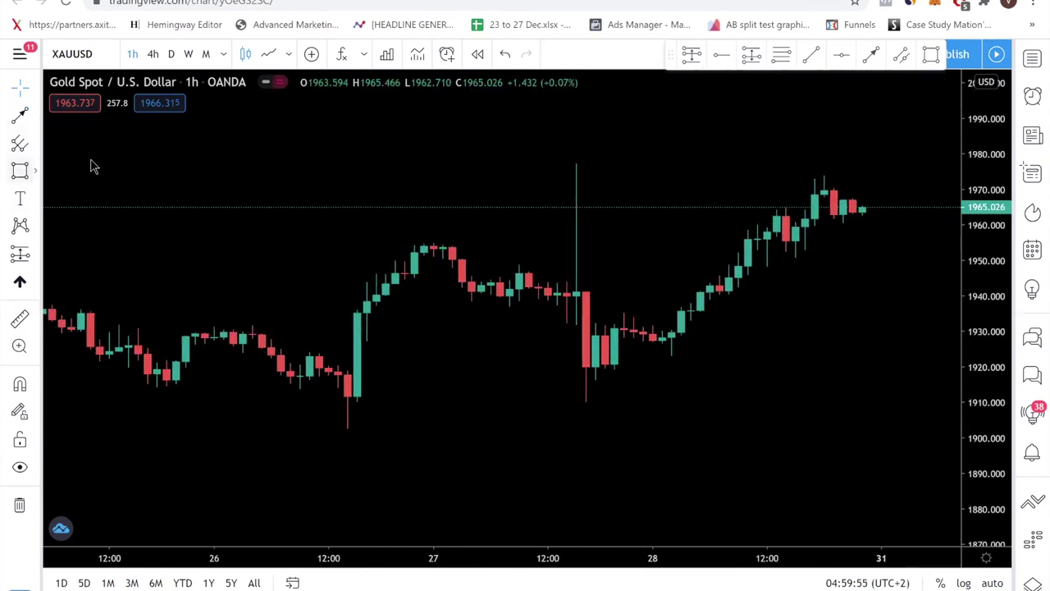
- Draw a thin rectangle over the 27 Aug spike and drop a blue up-arrow marker there
click(20, 170)
click(581, 324)
click(584, 178)
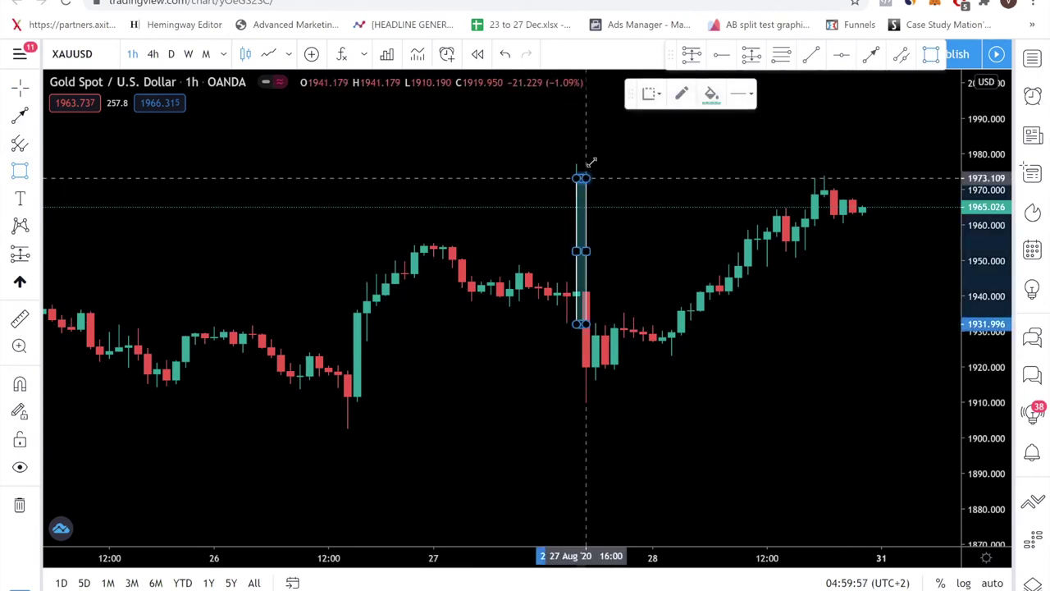
drag(591, 161, 627, 159)
key(Escape)
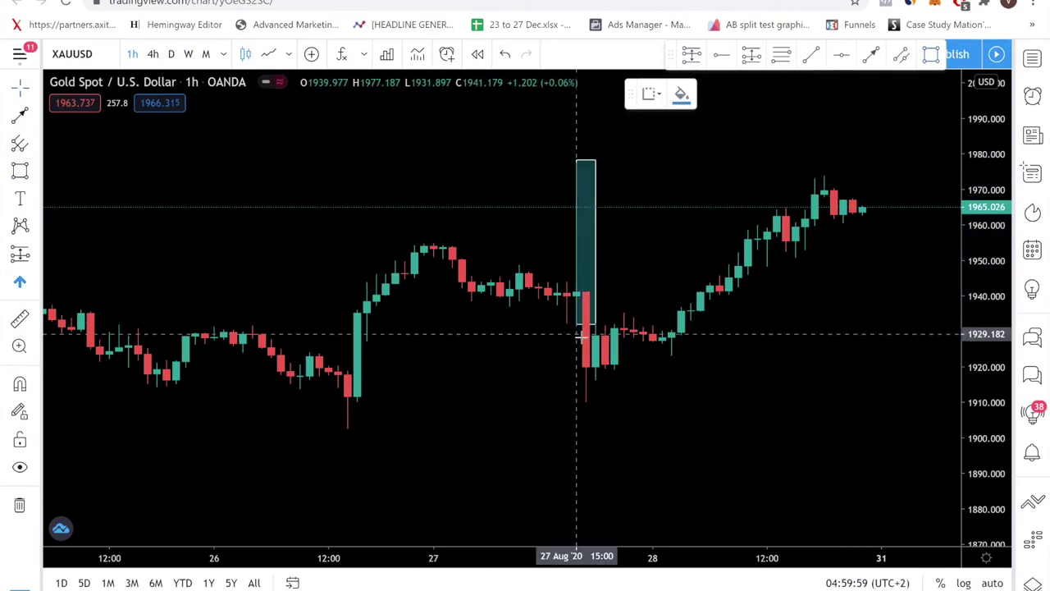
click(577, 336)
click(591, 162)
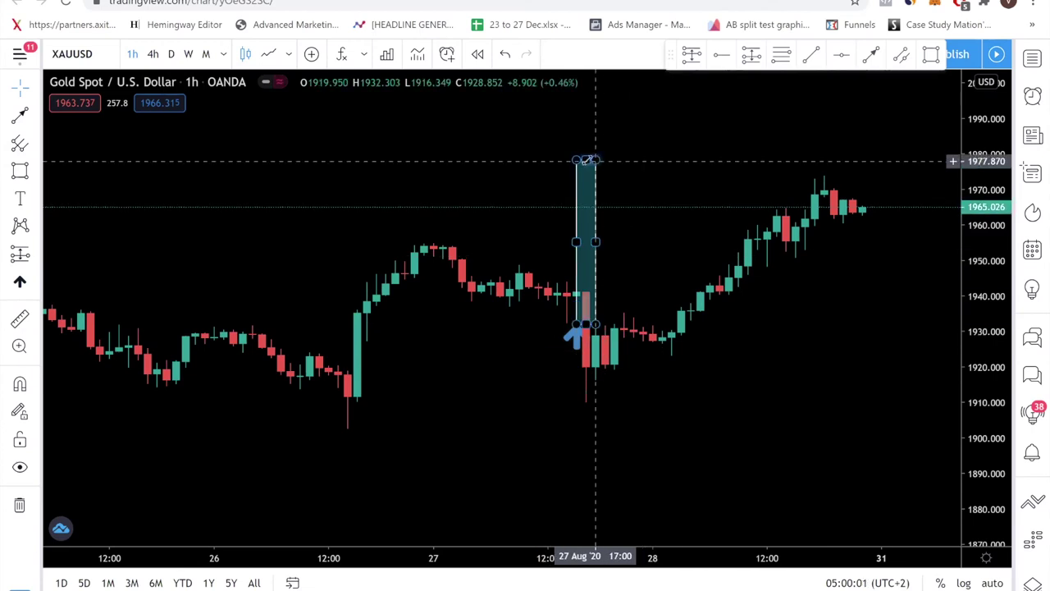
drag(591, 161, 576, 162)
- Draw an orange arrow up to the spike high and move the blue arrow below the low
click(20, 115)
drag(548, 305, 557, 279)
drag(567, 191, 565, 168)
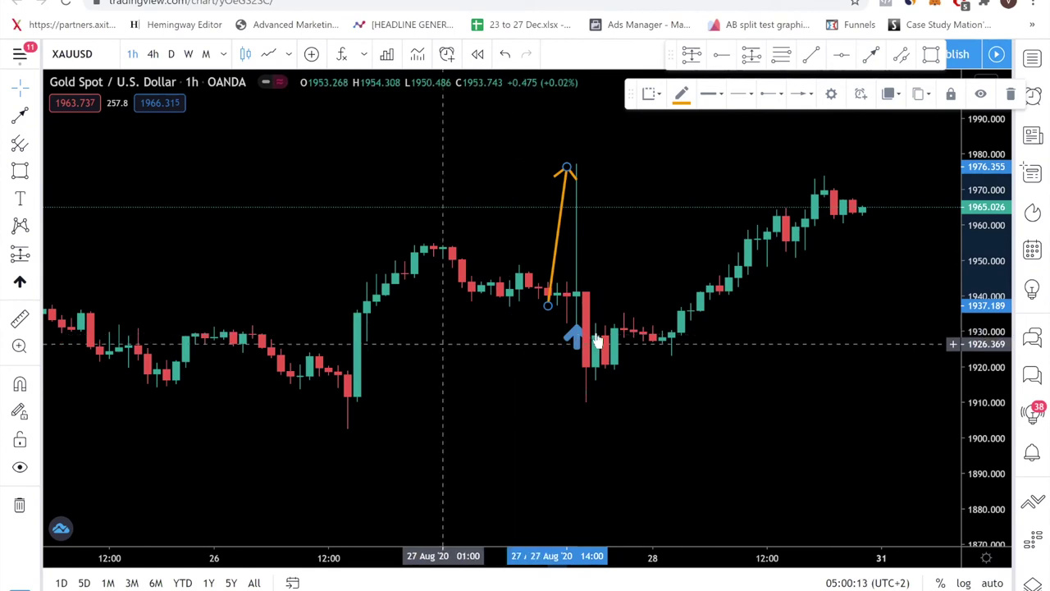
mouse_move(574, 338)
mouse_down()
mouse_move(558, 347)
mouse_move(577, 353)
mouse_move(578, 432)
mouse_up()
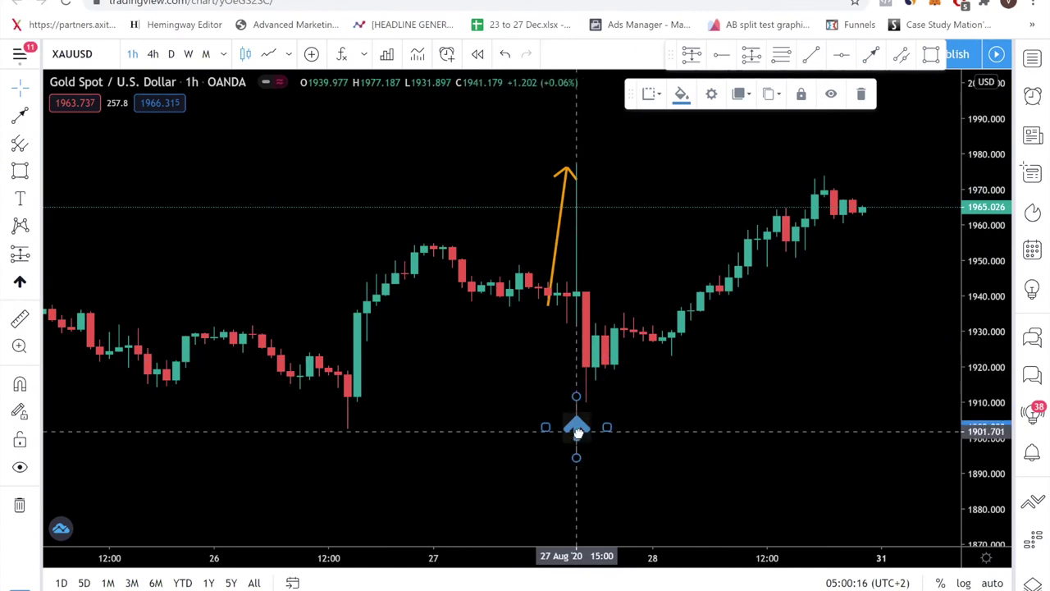
click(662, 370)
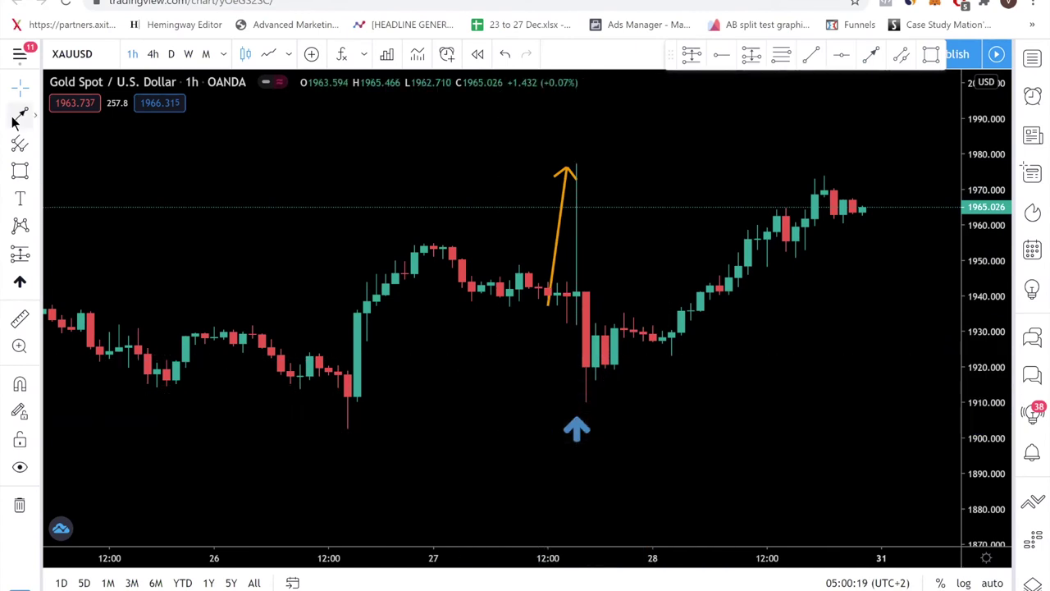
- Place red dashed horizontal rays at 1977.221 on the spike high and 1931.779 near its low
click(721, 55)
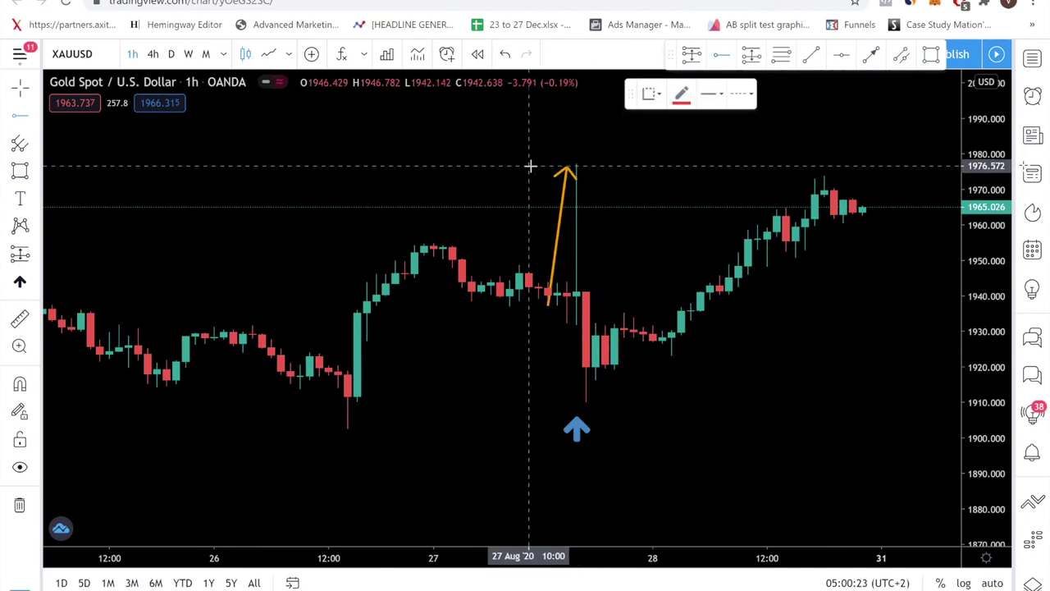
click(529, 163)
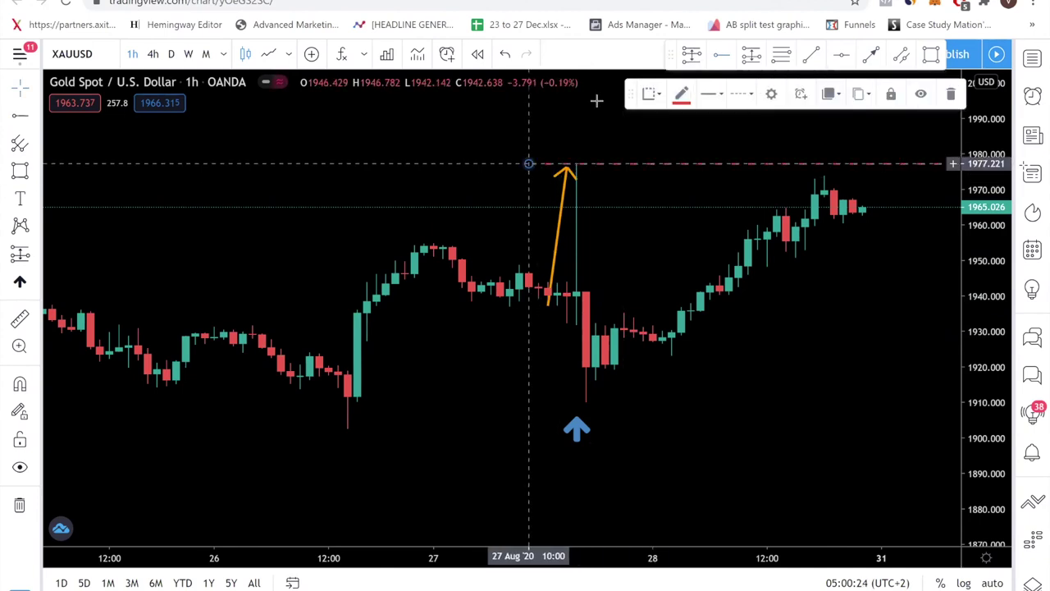
click(614, 320)
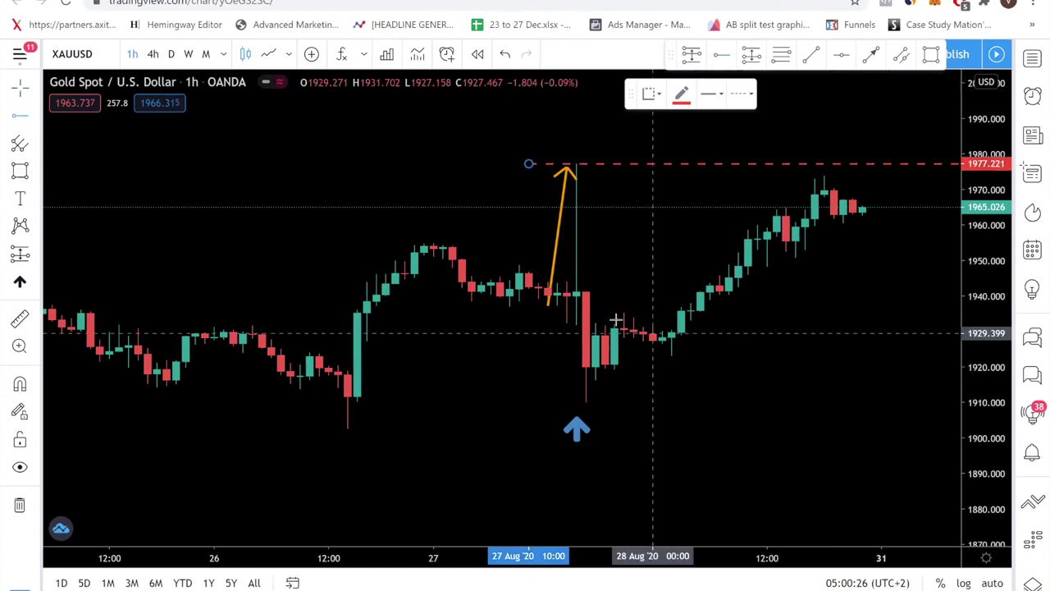
click(548, 325)
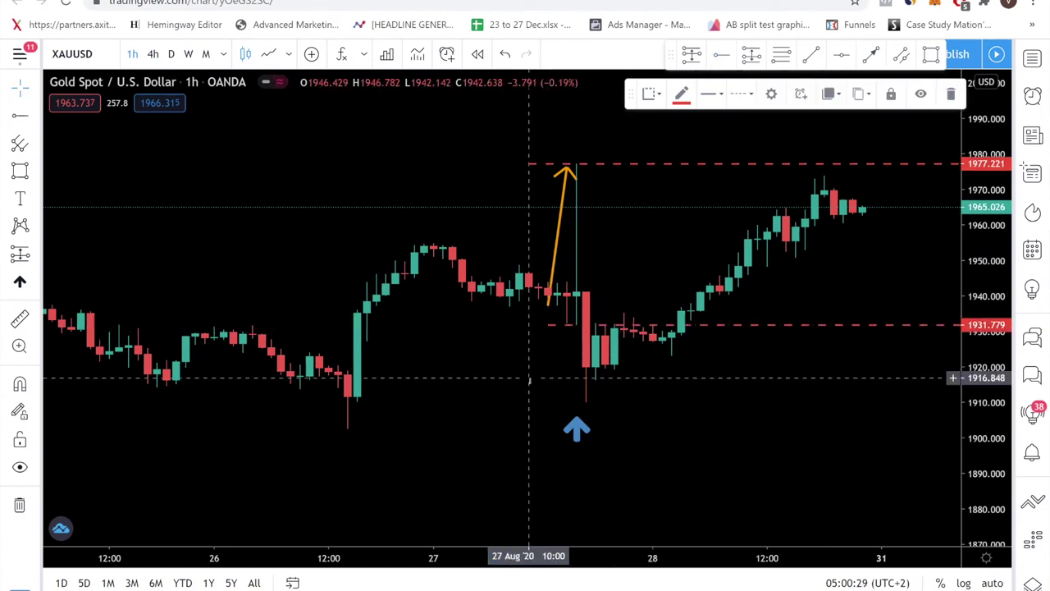
click(530, 380)
scroll(534, 368, down, 2)
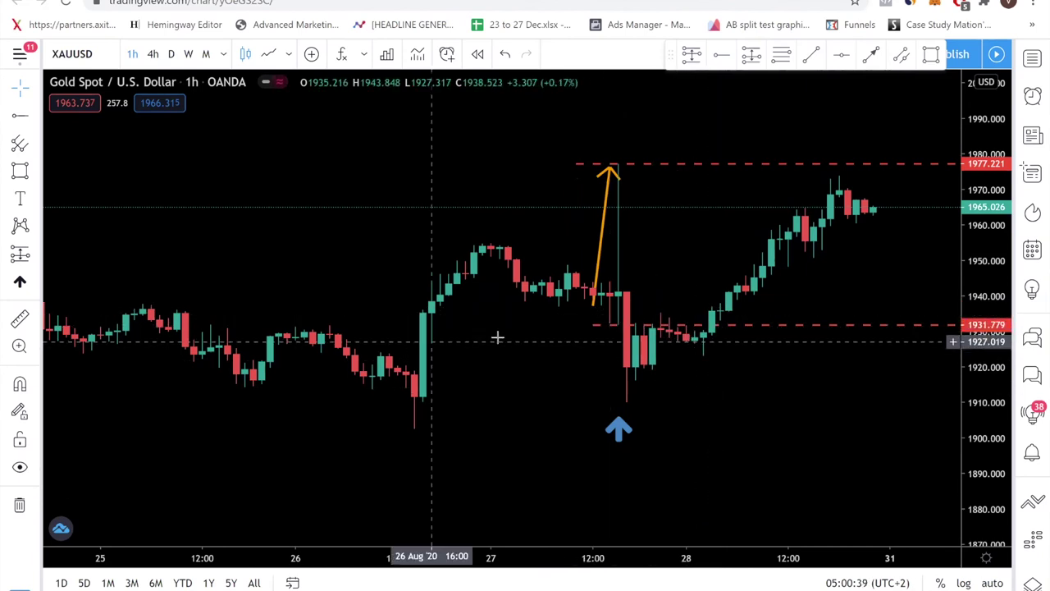
drag(498, 335, 615, 332)
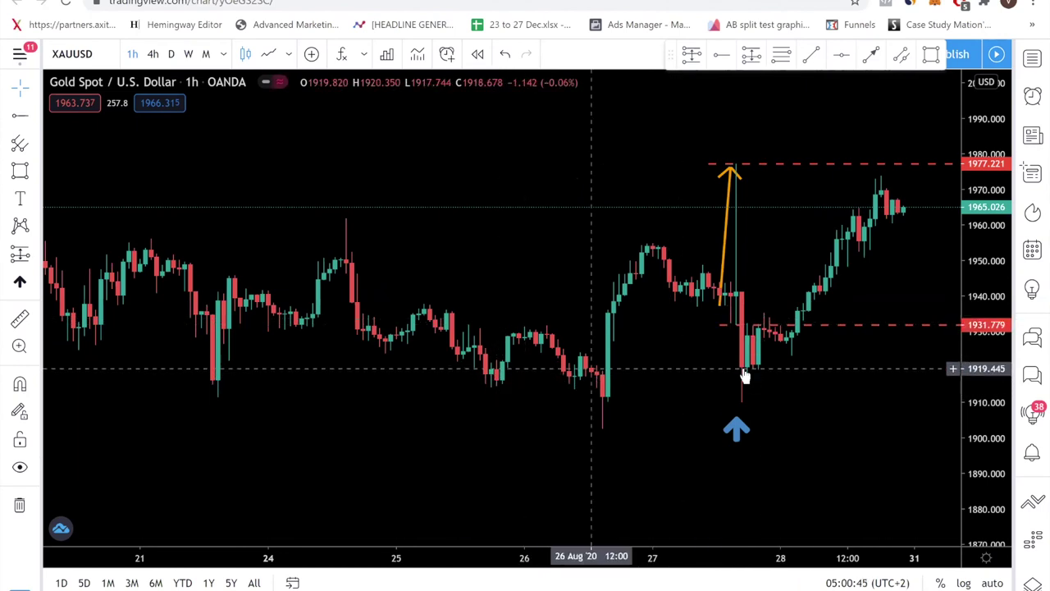
drag(741, 375, 693, 311)
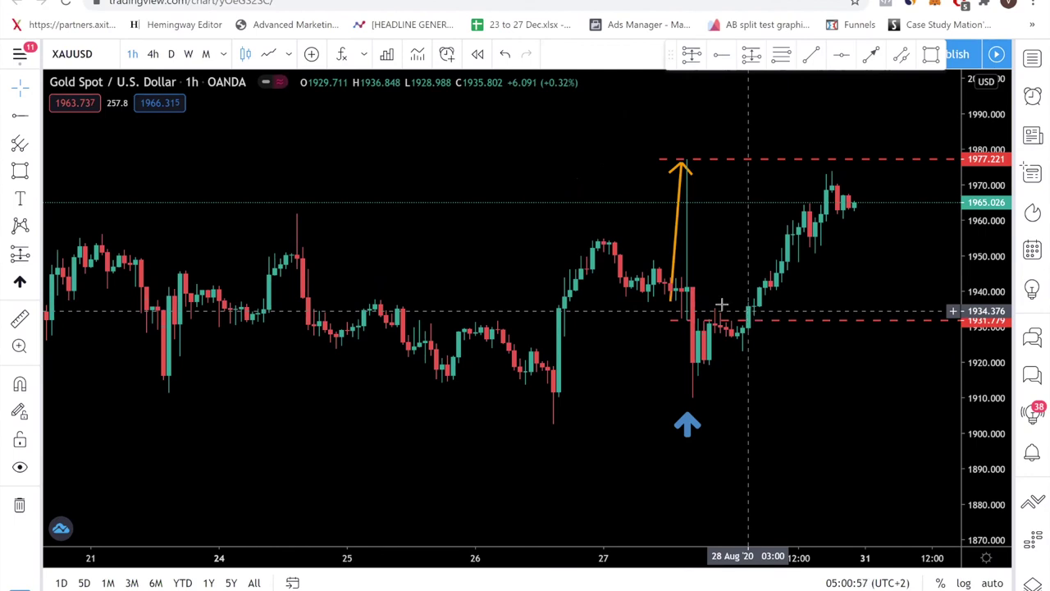
click(710, 321)
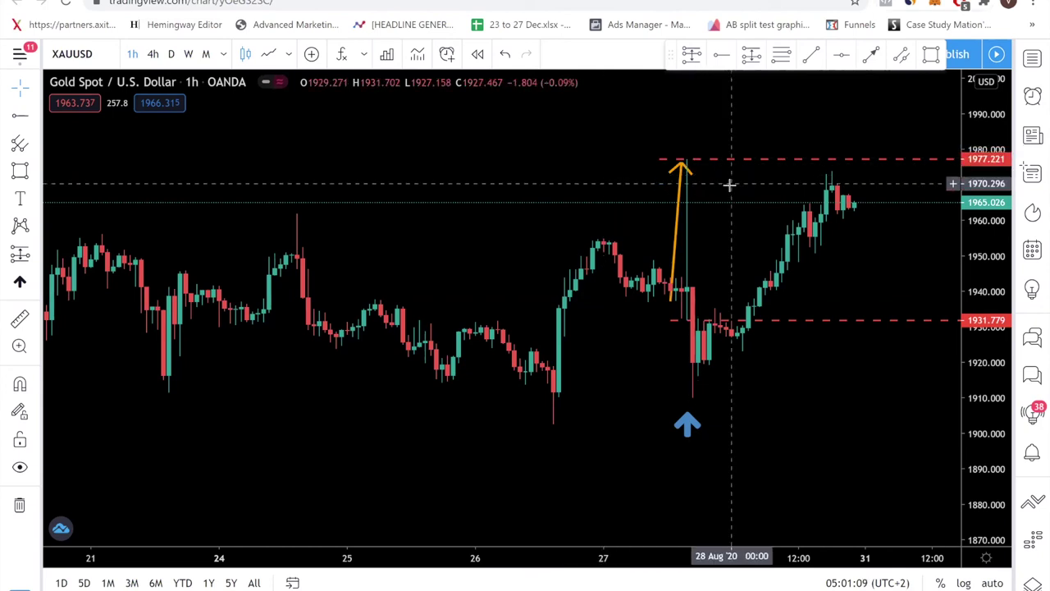
scroll(763, 202, right, 2)
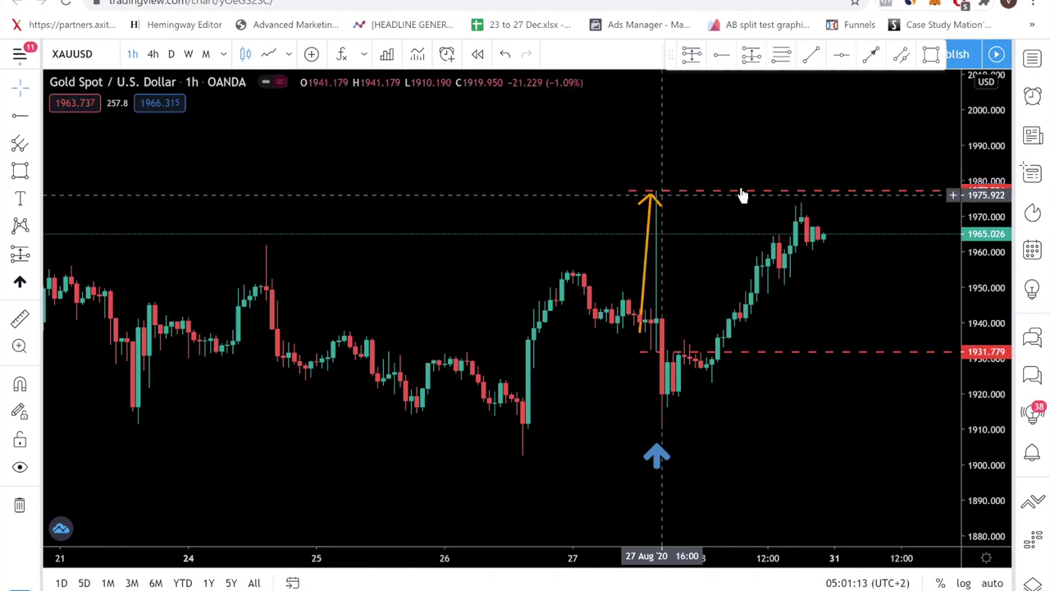
drag(861, 262, 766, 298)
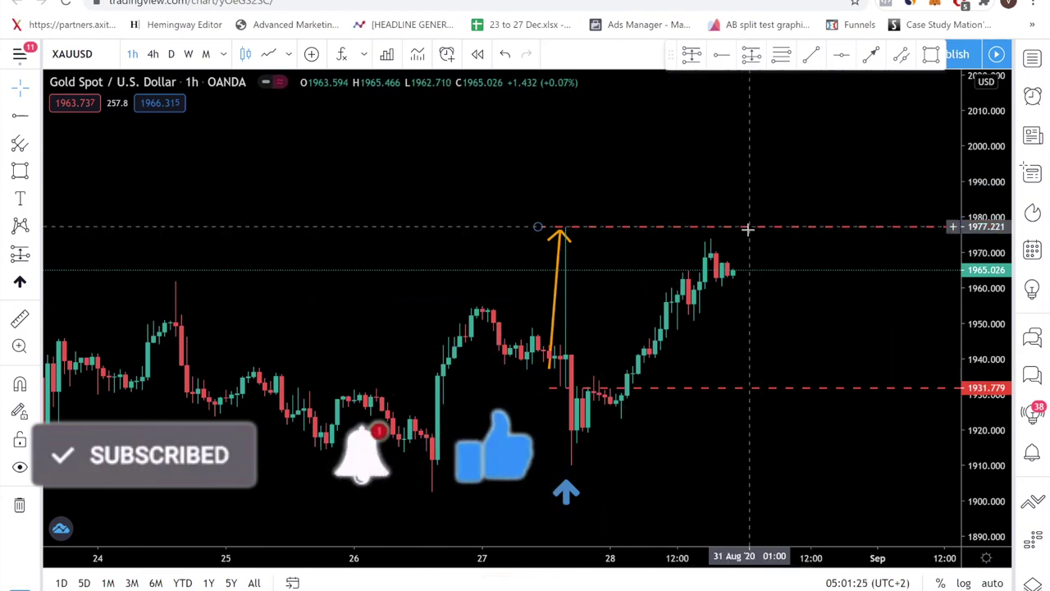
- Chain three orange arrows from the last candle: up above 1977, back to 1977, then toward 1995
click(20, 283)
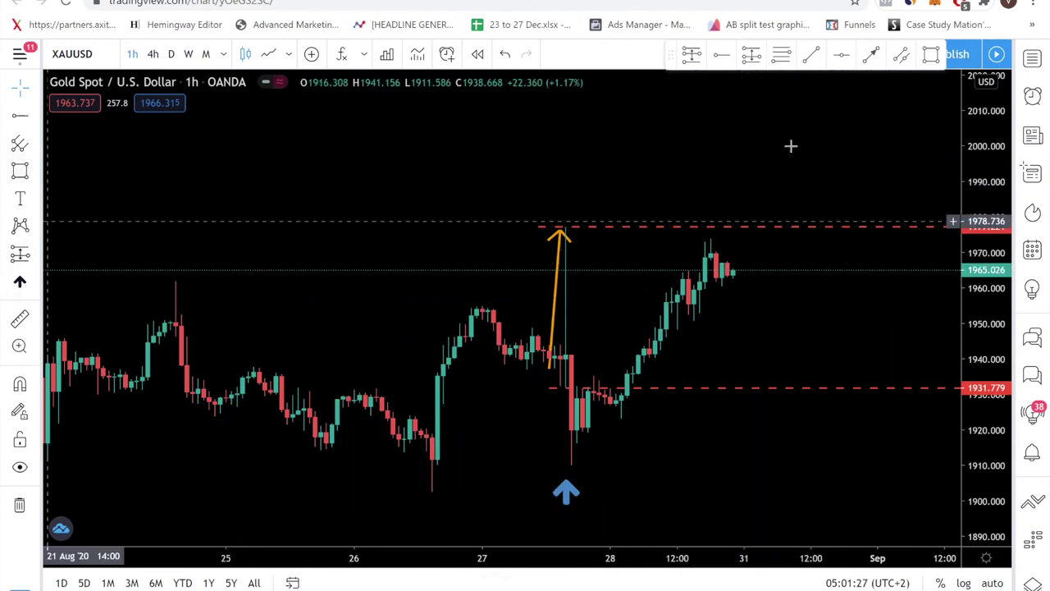
click(738, 275)
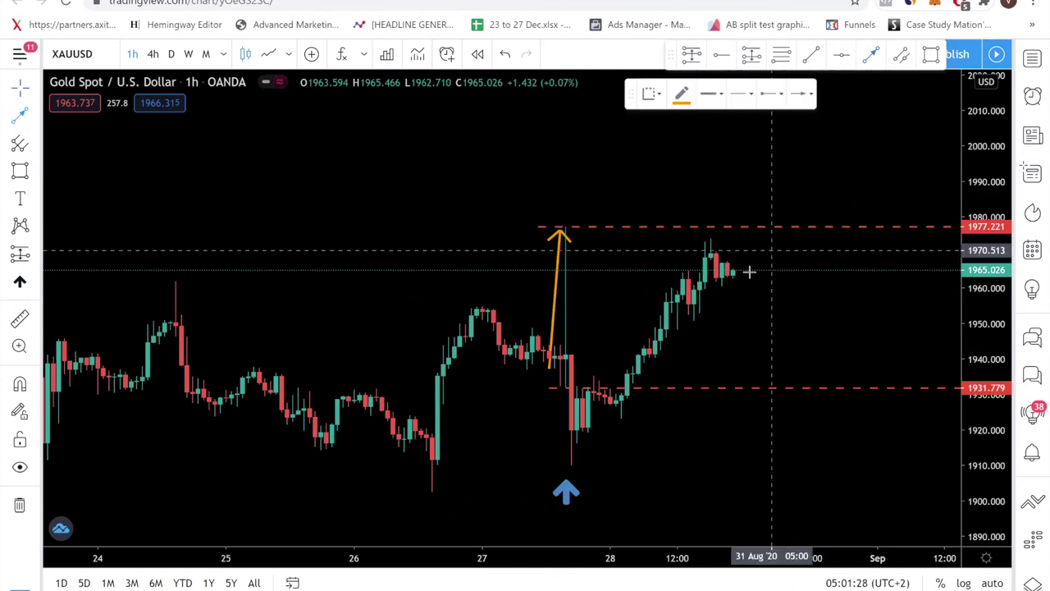
click(766, 194)
click(771, 197)
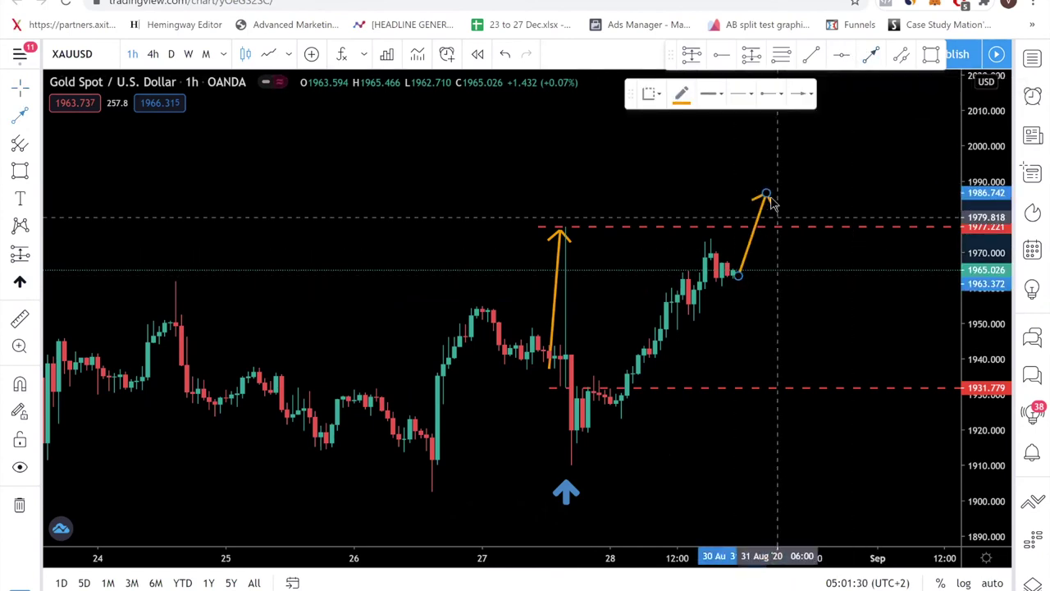
click(783, 225)
click(861, 173)
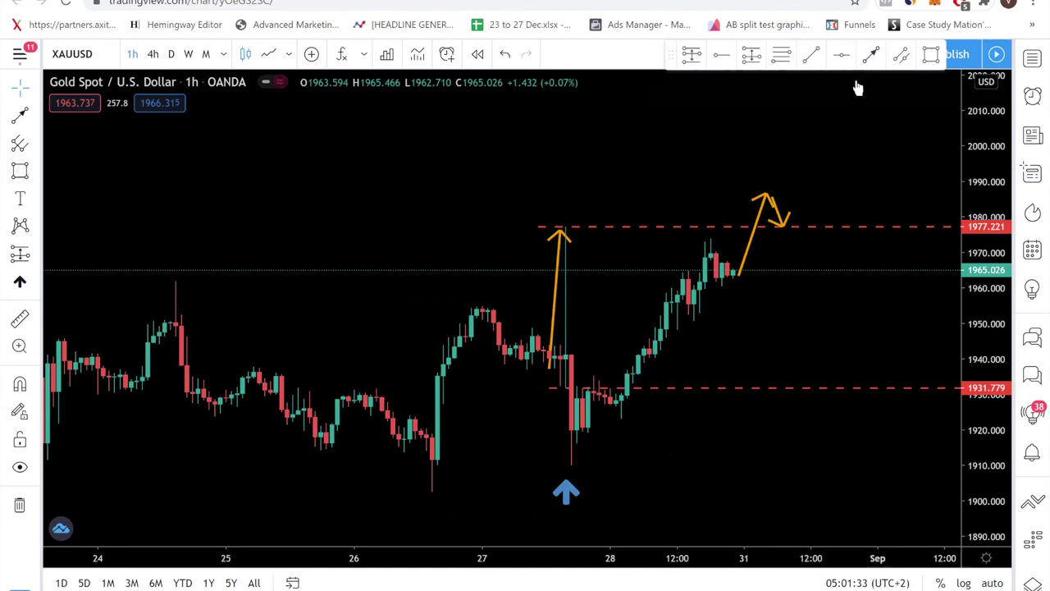
click(784, 224)
click(823, 166)
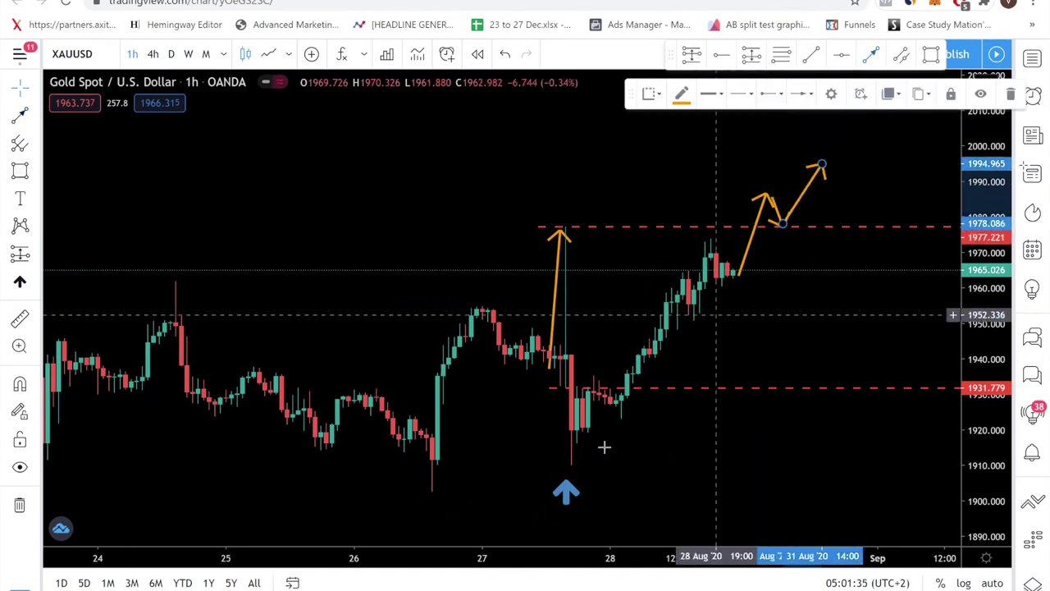
click(605, 447)
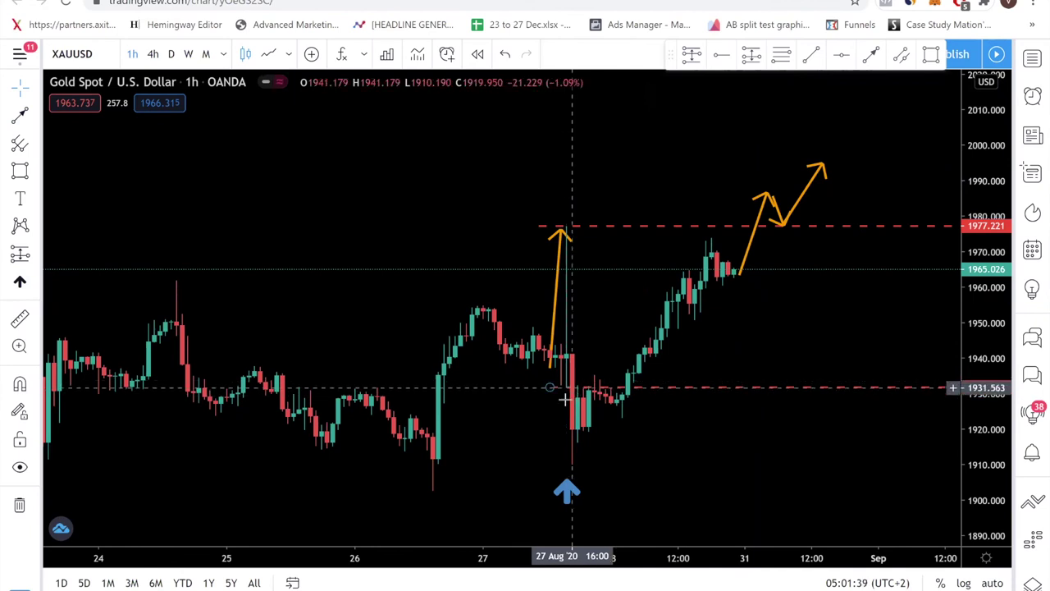
- Box the spike low zone from 1914.035 to 1931.346, spanning 27 Aug 06:00 to 28 Aug 01:00
click(20, 170)
click(541, 312)
click(516, 389)
click(617, 450)
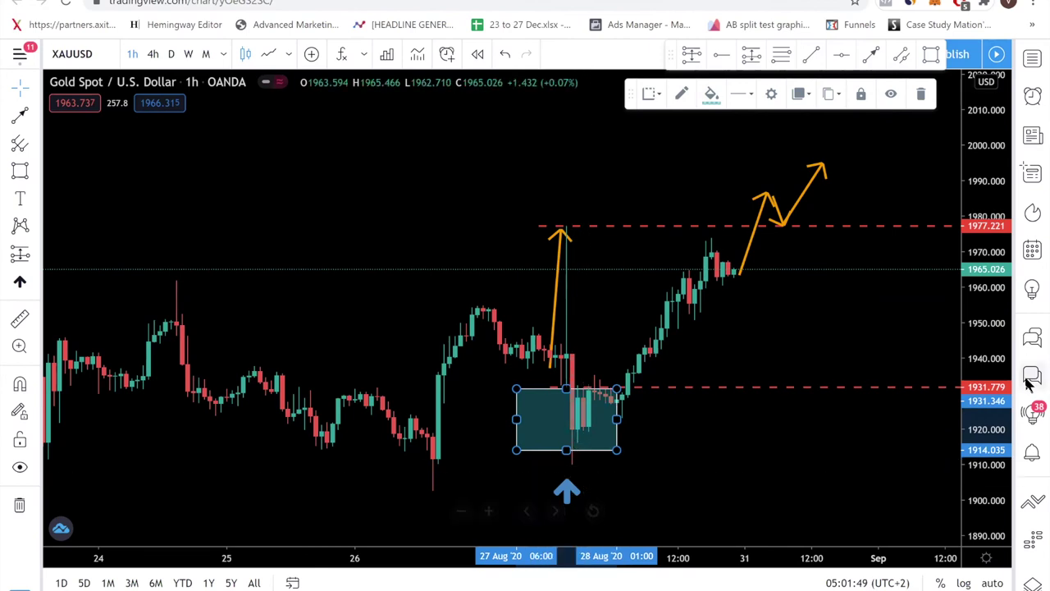
scroll(955, 422, down, 2)
scroll(949, 402, up, 1)
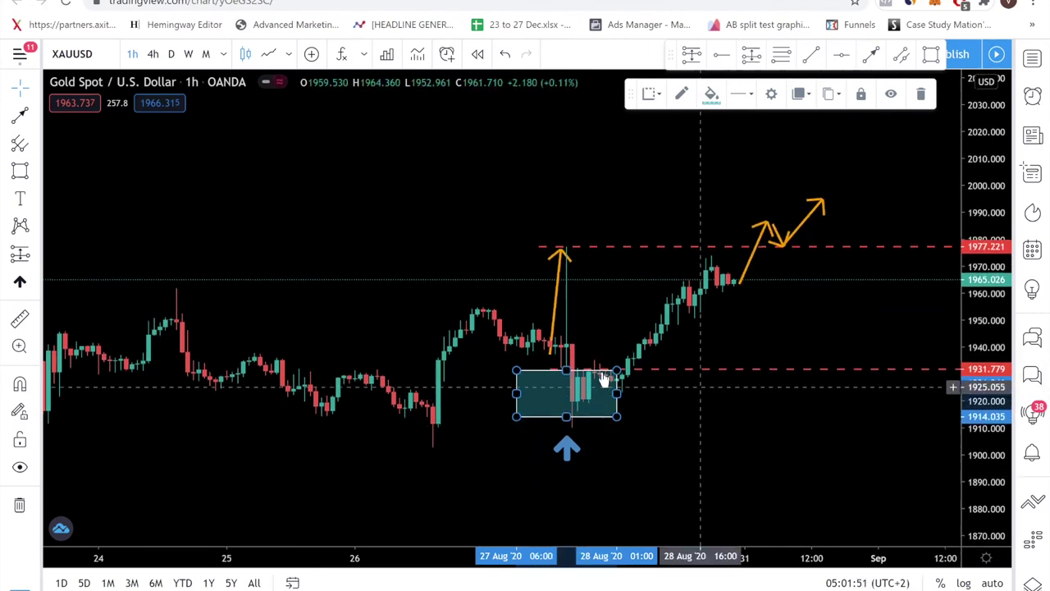